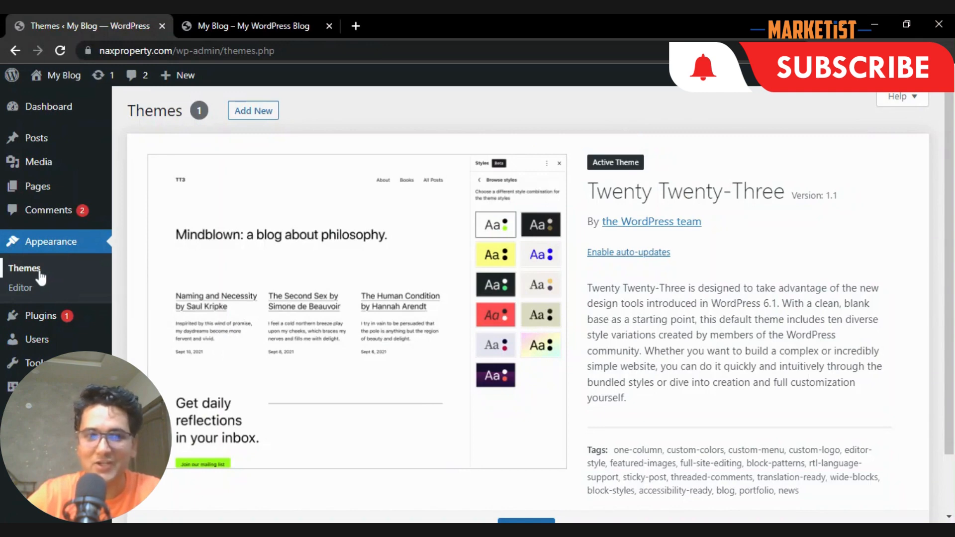
- Open the page for adding new themes and look through the popular themes on offer
click(254, 114)
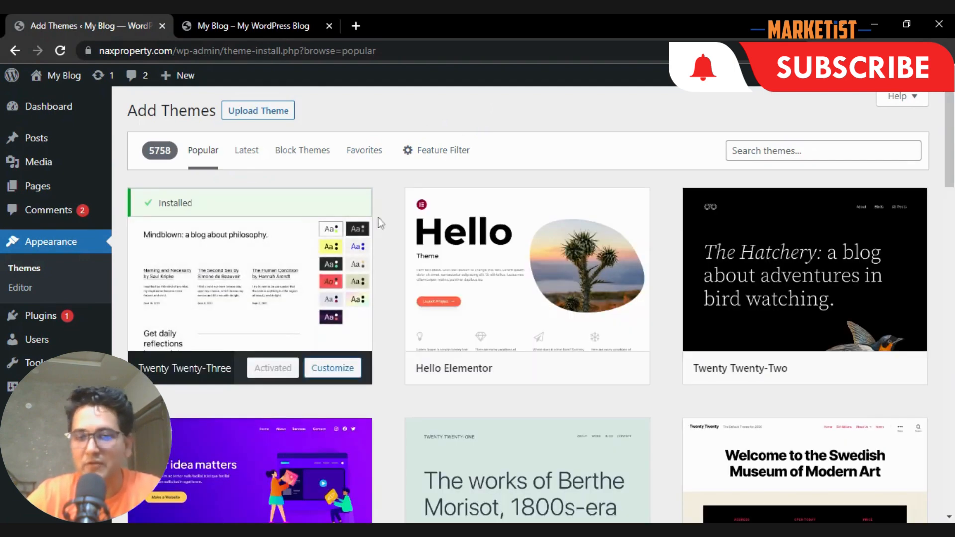
scroll(659, 226, down, 2)
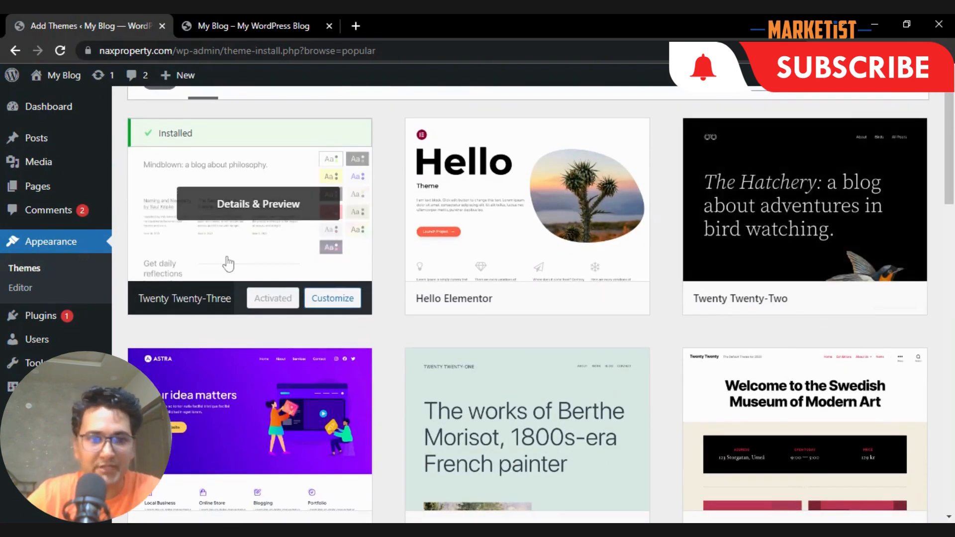
scroll(383, 179, down, 3)
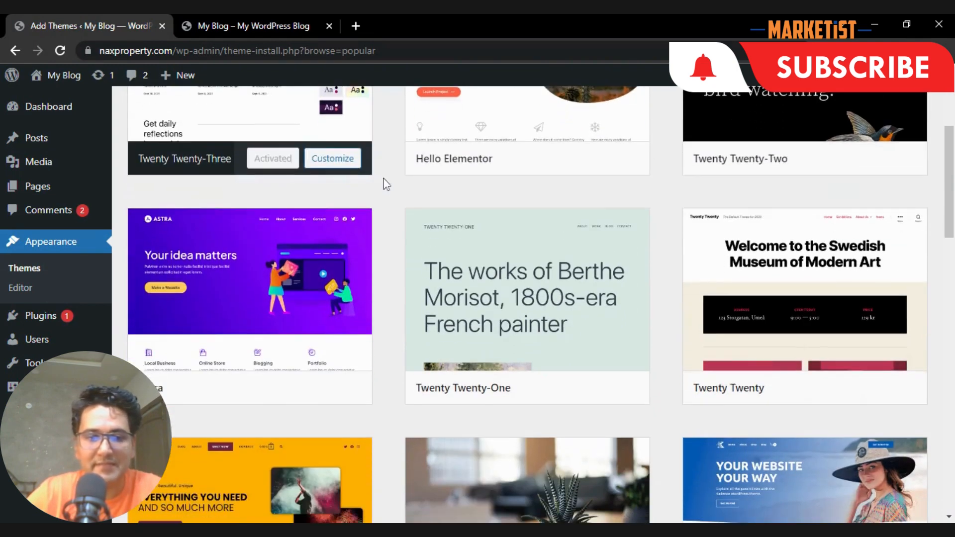
scroll(597, 269, down, 3)
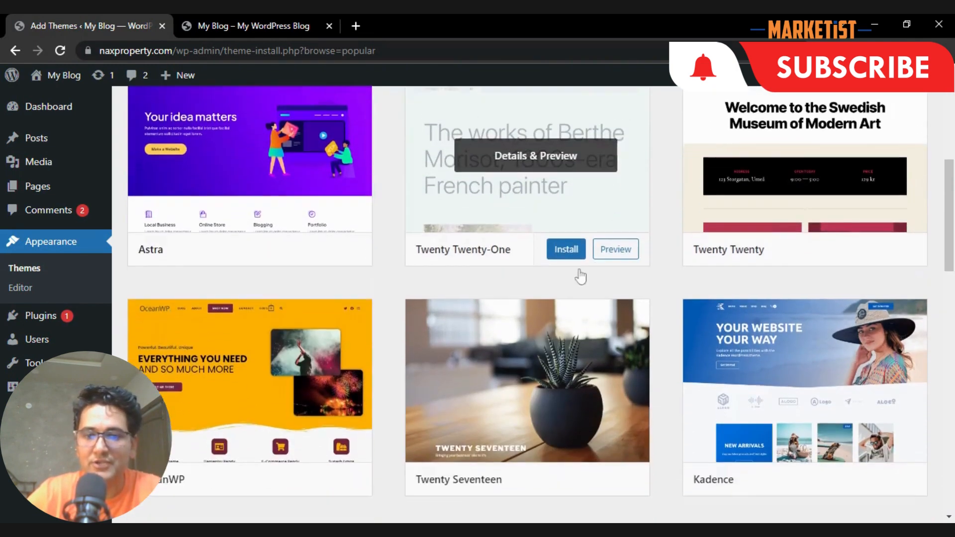
scroll(597, 323, down, 2)
scroll(816, 308, down, 3)
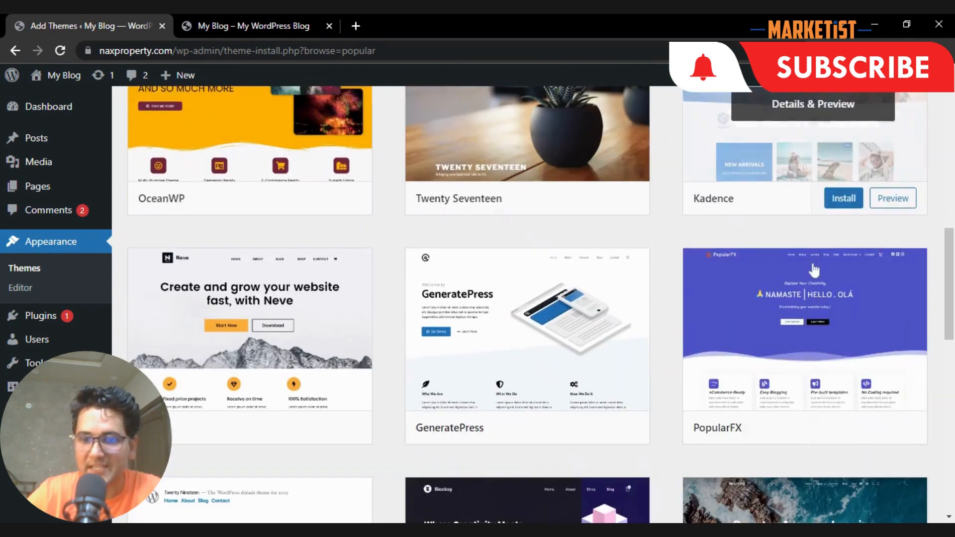
scroll(367, 273, down, 3)
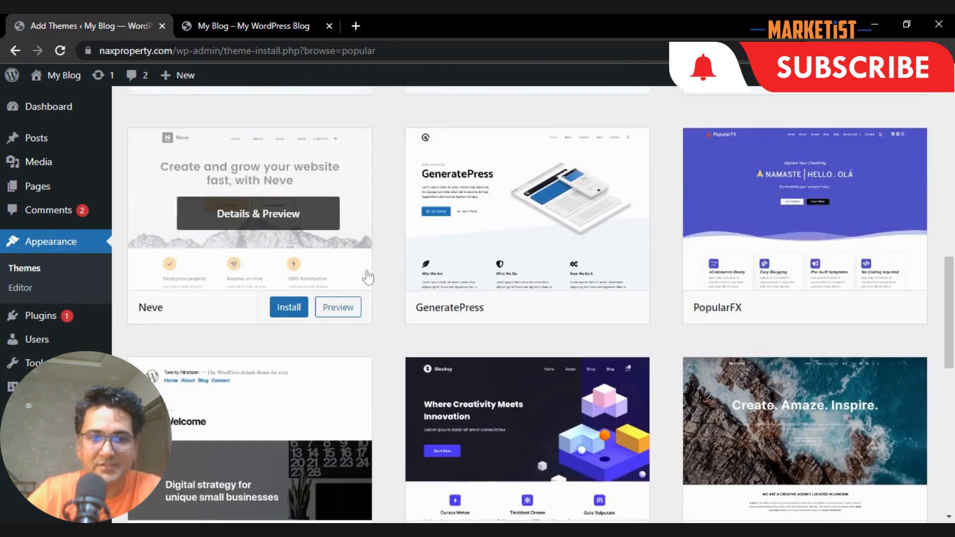
scroll(367, 277, up, 5)
scroll(388, 275, up, 3)
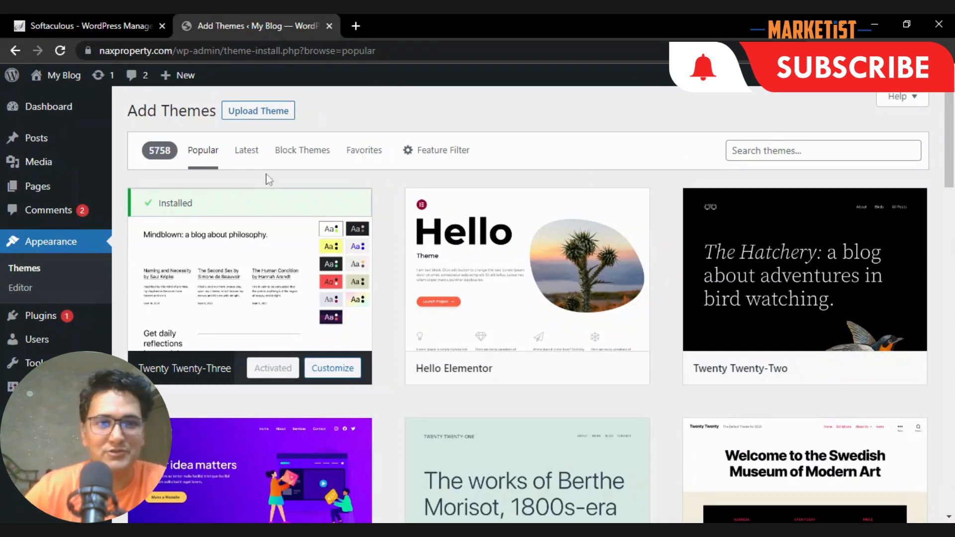
- Search the theme directory for "Start Magazine"
click(786, 151)
text(Start Magazine)
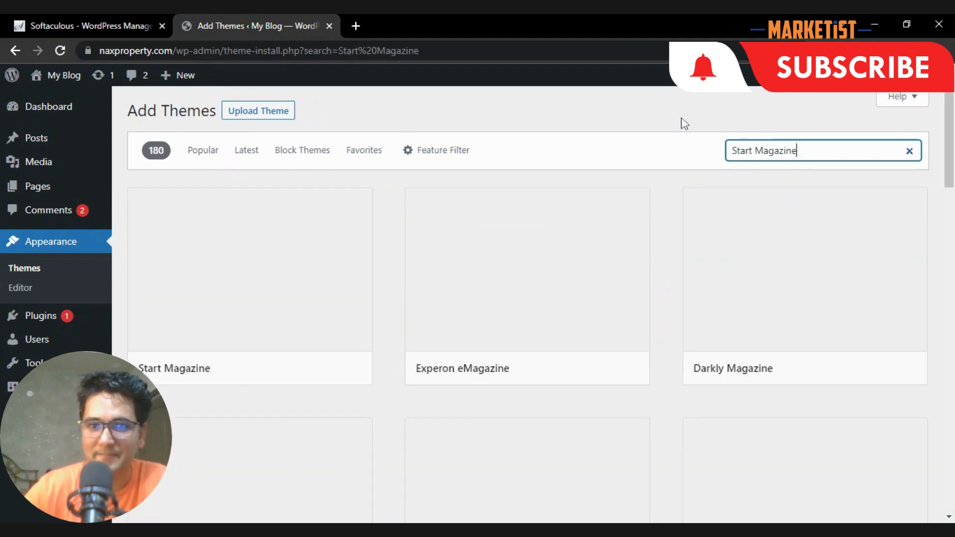
mouse_move(309, 309)
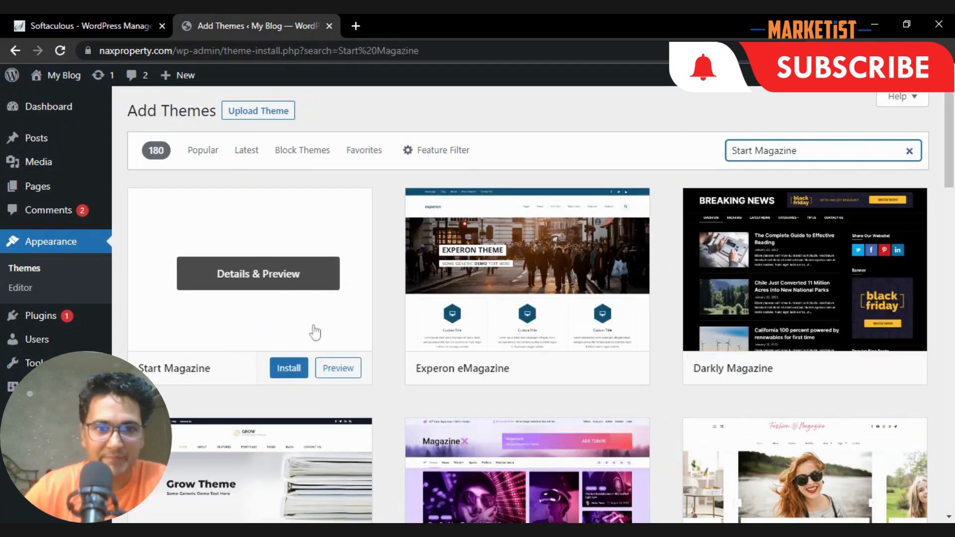
- Preview the Start Magazine theme, examine its description and demo layout, and return to the search results
click(282, 286)
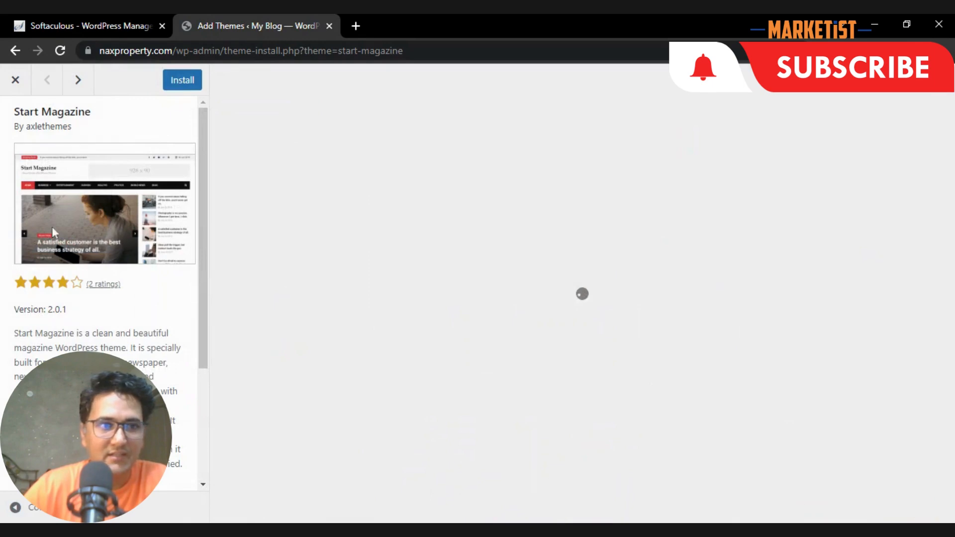
click(27, 74)
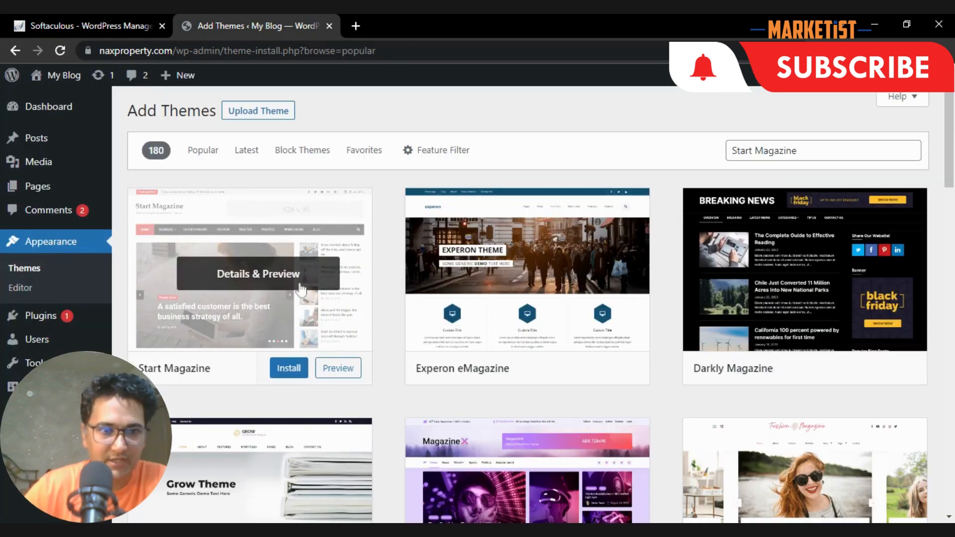
click(217, 298)
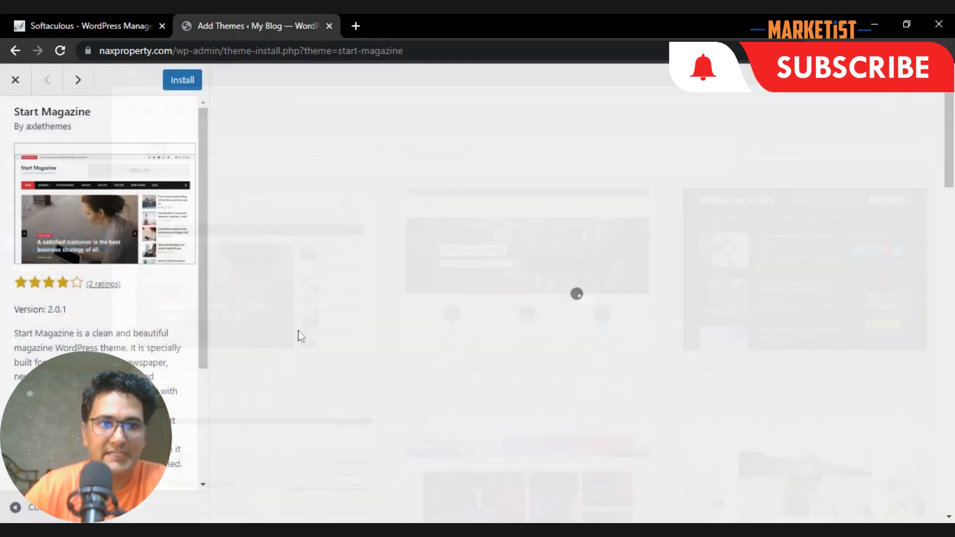
scroll(100, 331, down, 3)
scroll(100, 330, up, 3)
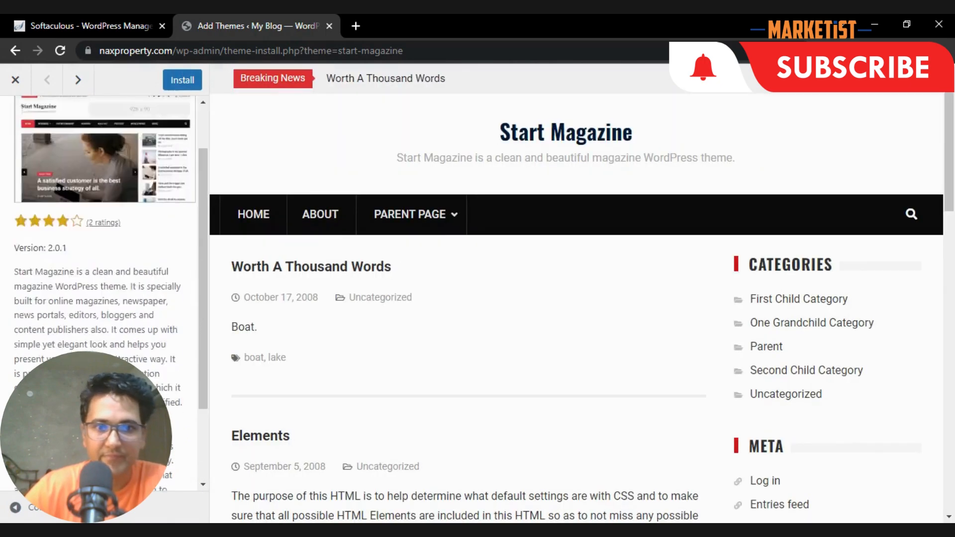
scroll(697, 284, down, 9)
scroll(697, 288, up, 10)
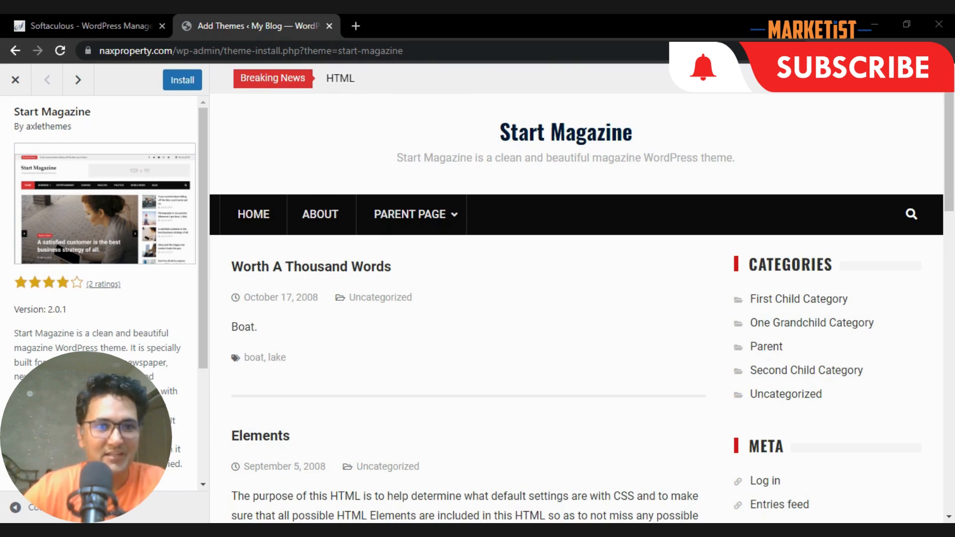
click(14, 83)
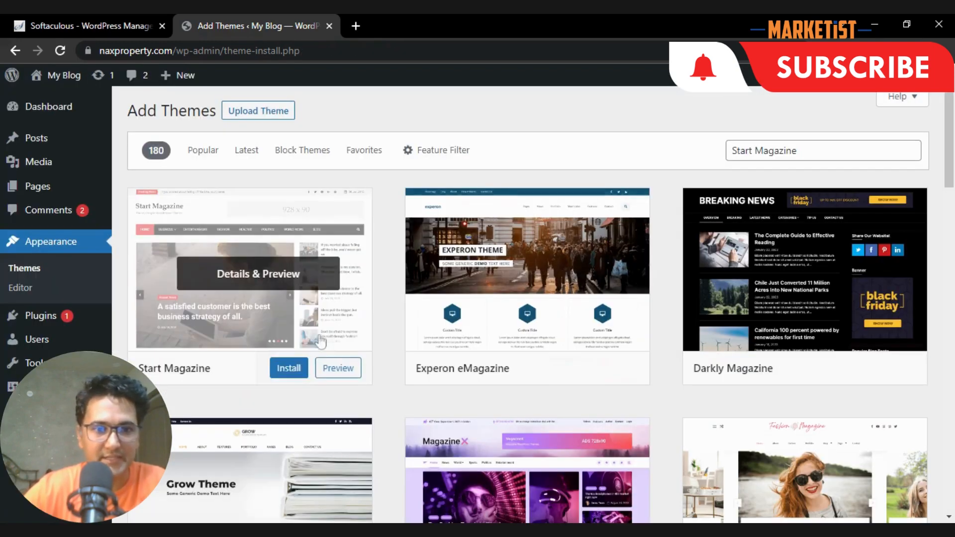
- Install and activate the Start Magazine theme
click(290, 371)
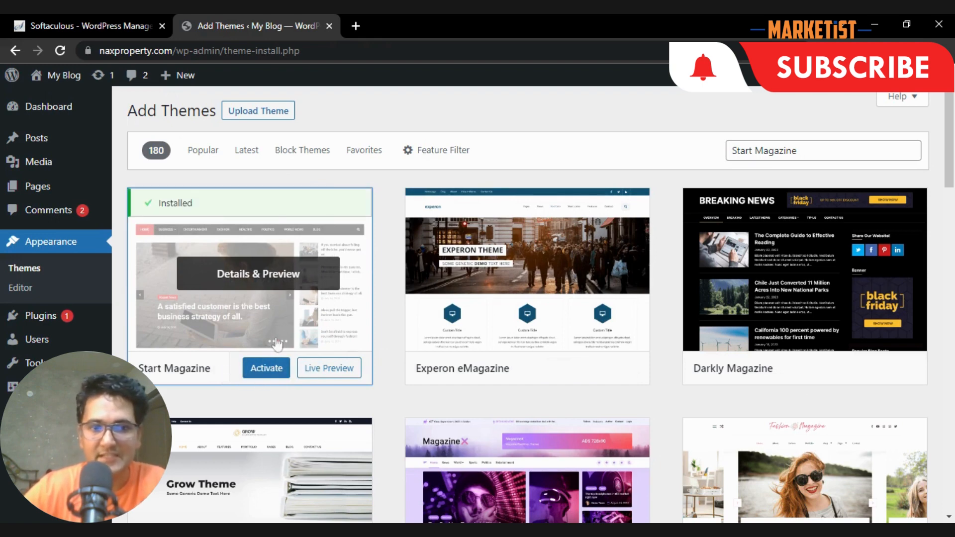
click(268, 373)
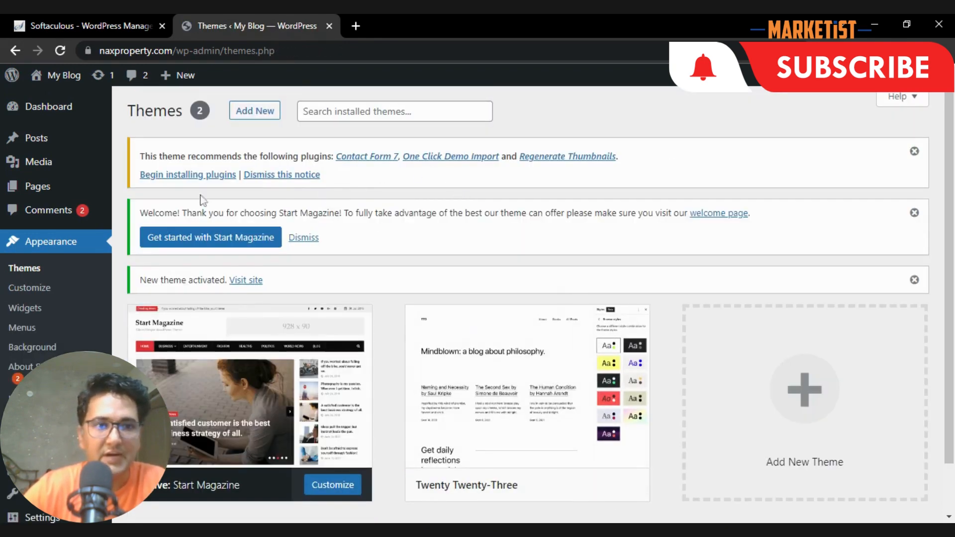
- Bulk-install the theme's recommended plugins: Contact Form 7, One Click Demo Import and Regenerate Thumbnails
drag(139, 156, 320, 176)
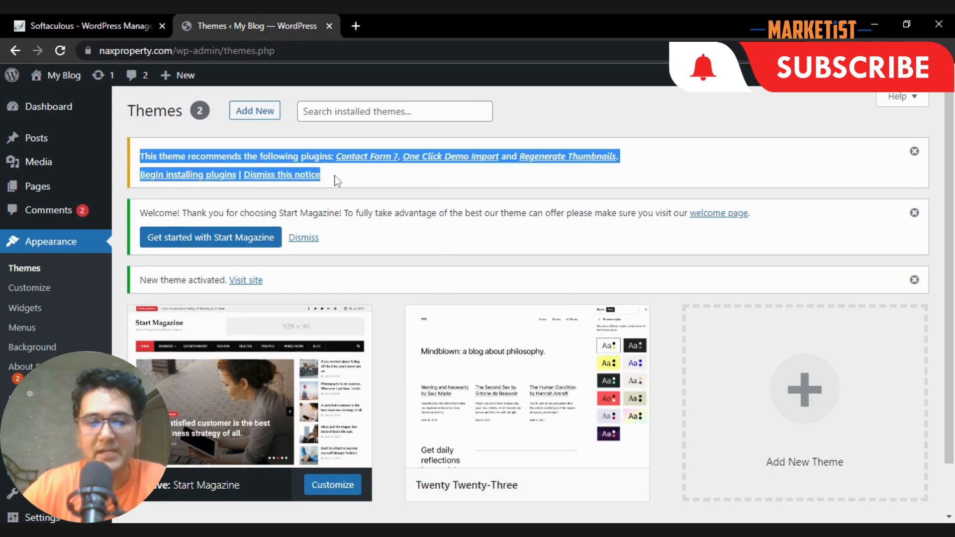
click(358, 176)
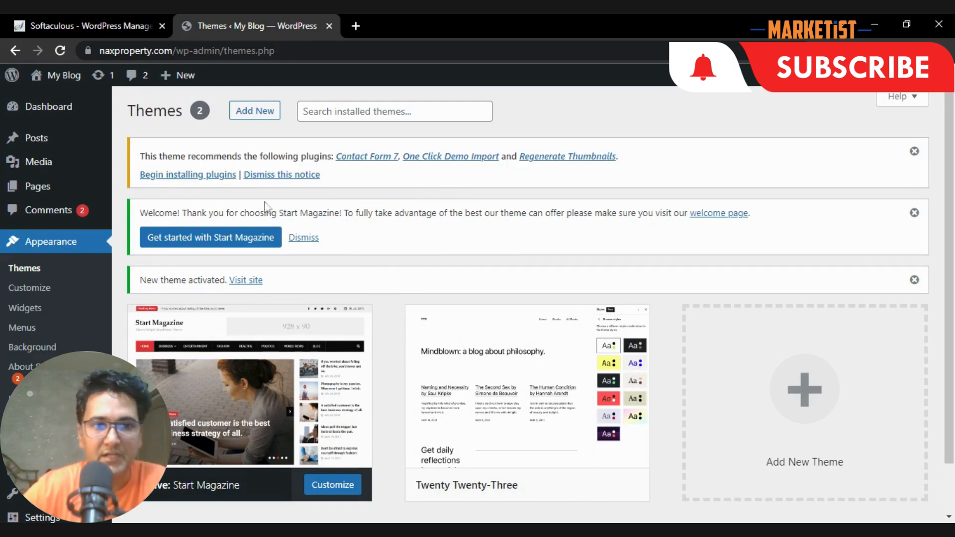
click(192, 175)
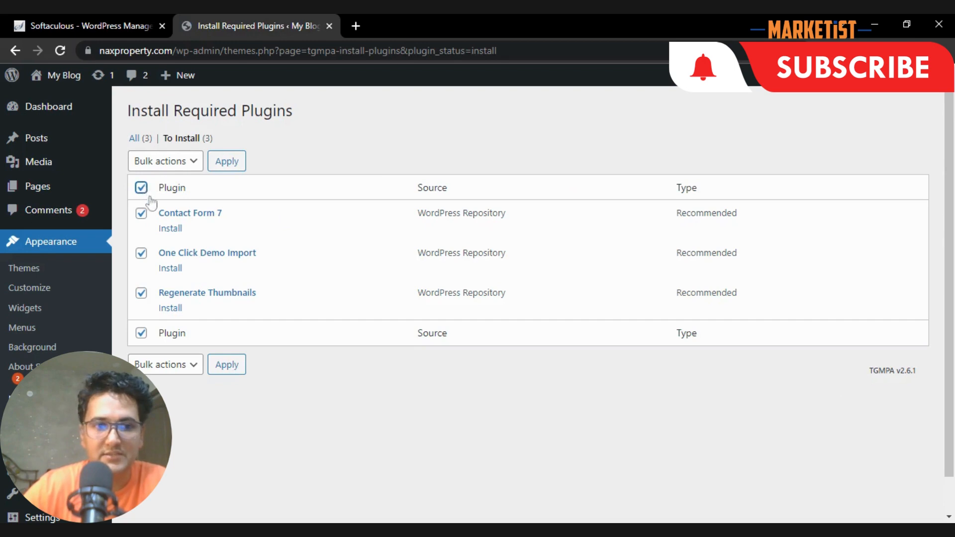
click(184, 363)
click(183, 384)
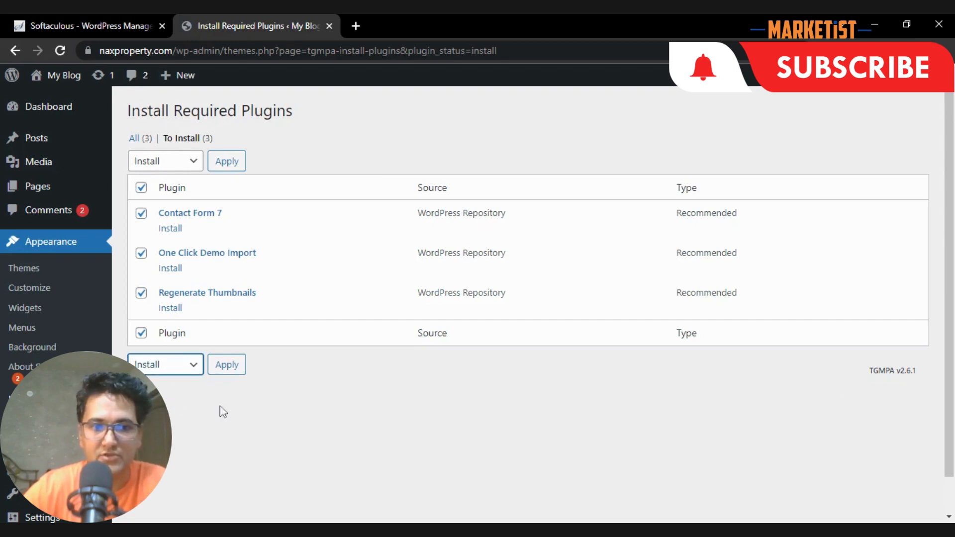
click(237, 371)
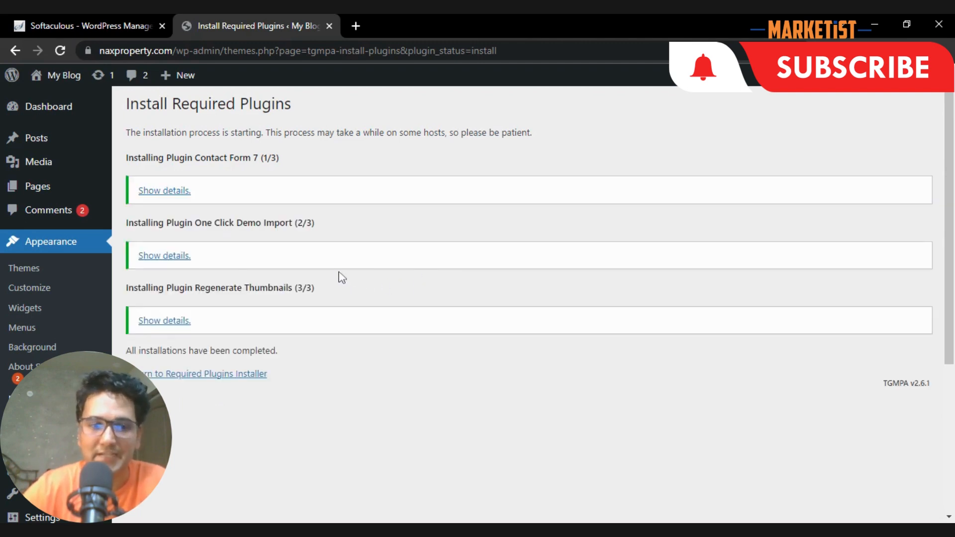
- Return to the required plugins list and bulk-activate Contact Form 7, One Click Demo Import and Regenerate Thumbnails
click(178, 376)
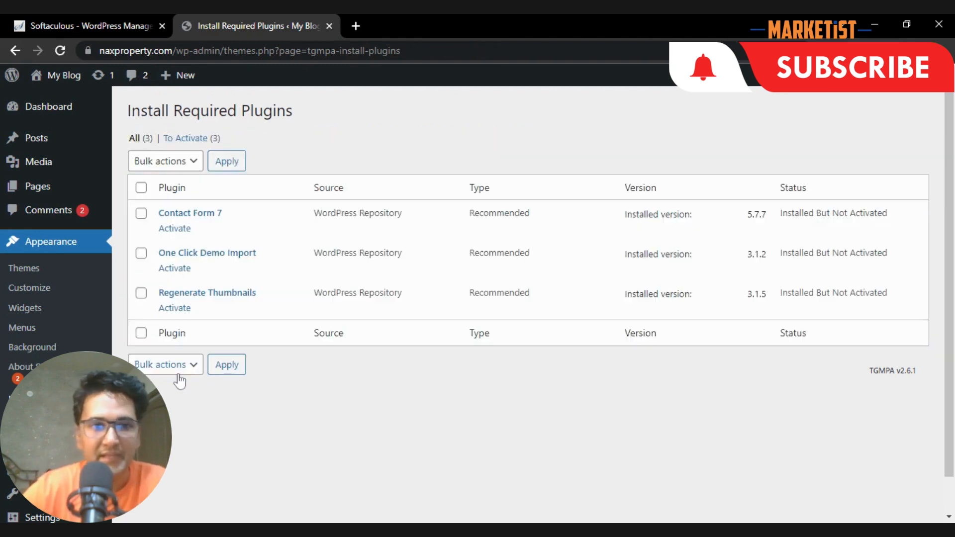
click(142, 188)
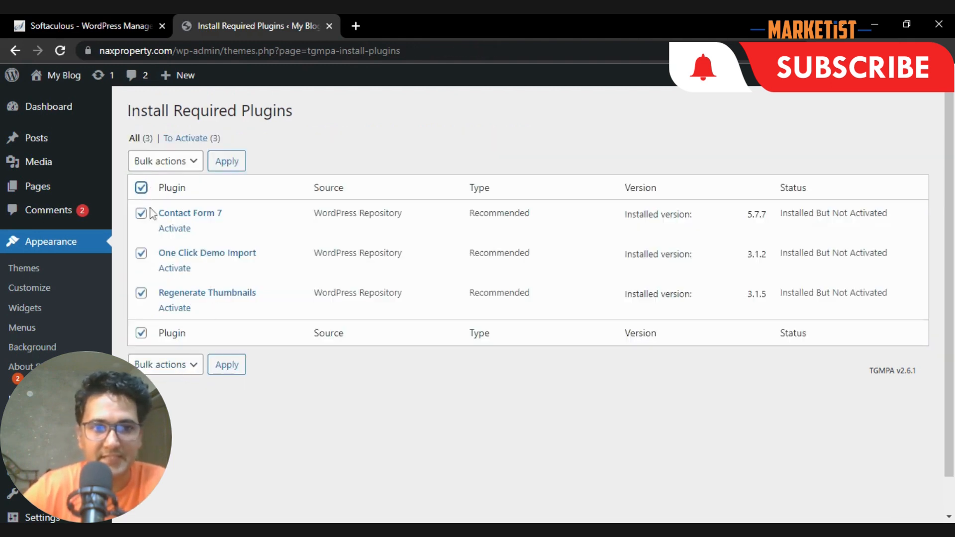
click(176, 166)
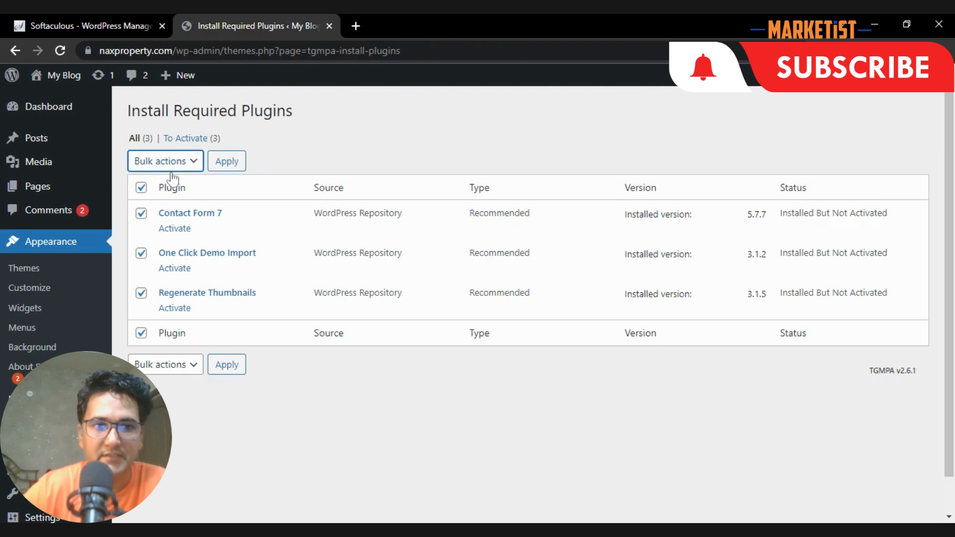
click(173, 178)
click(226, 161)
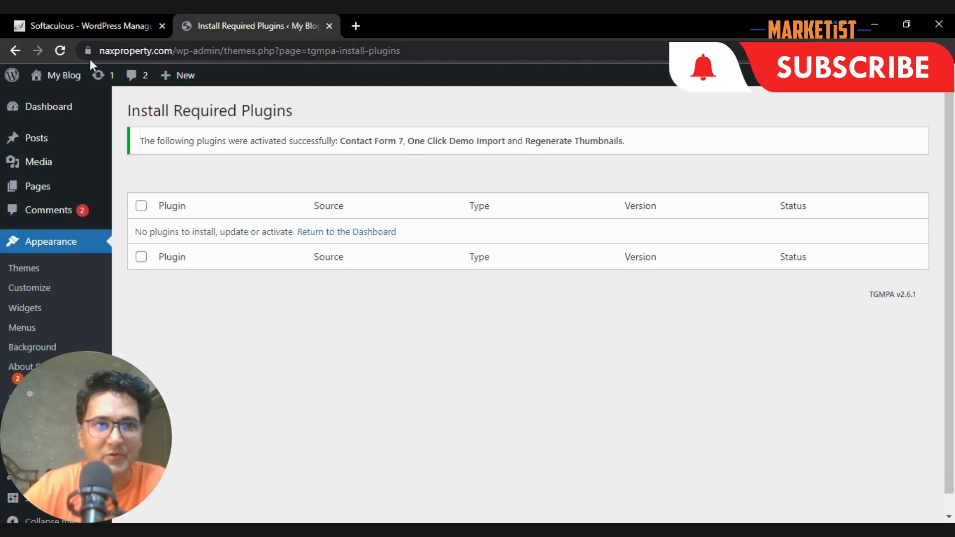
- View the live blog site in a new browser tab, then return to the admin page
mouse_move(63, 76)
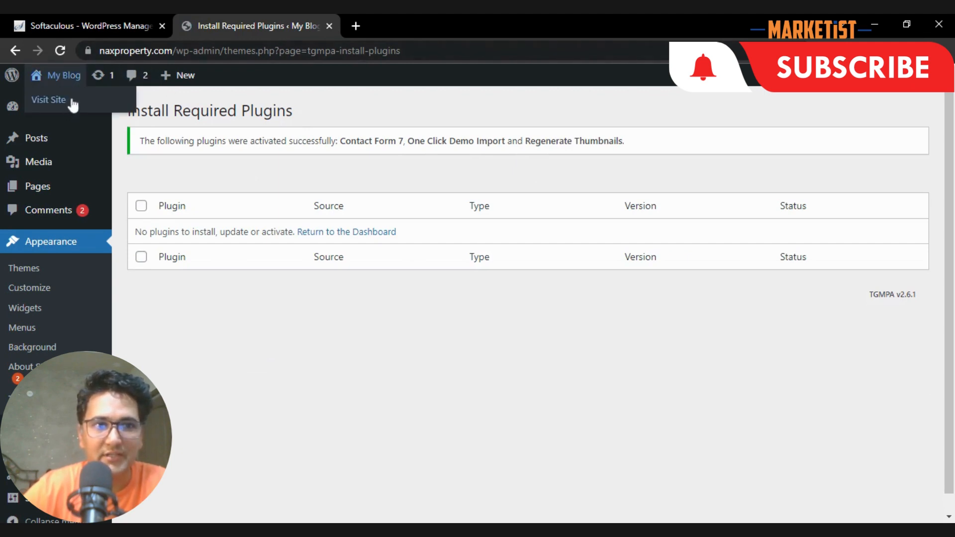
ctrl+click(73, 102)
click(386, 27)
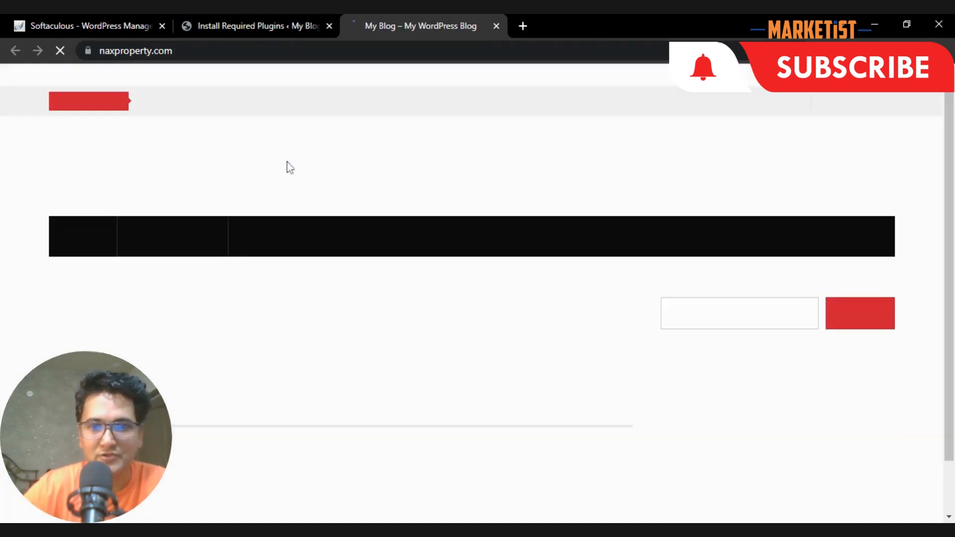
click(217, 23)
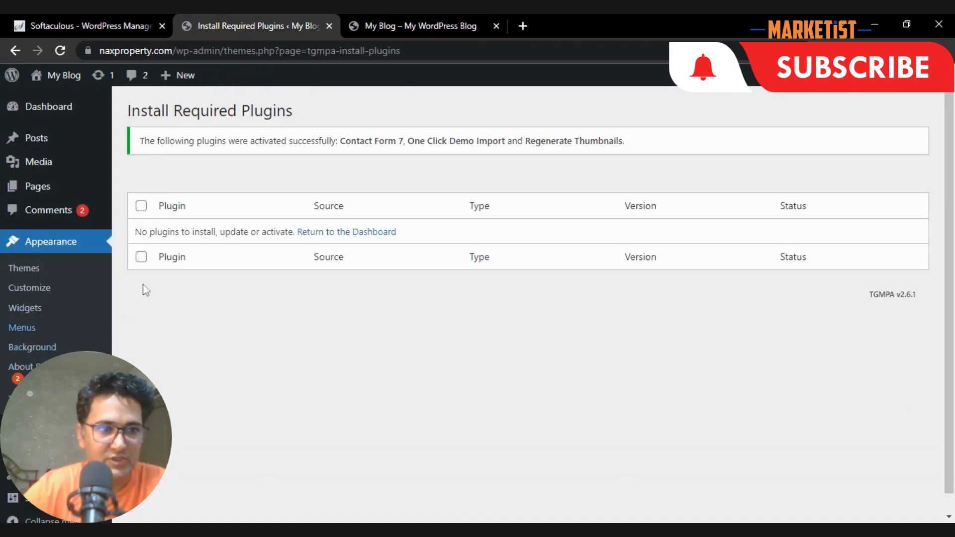
- Go through the dashboard to the installed themes and review the details of the active Start Magazine theme
click(339, 232)
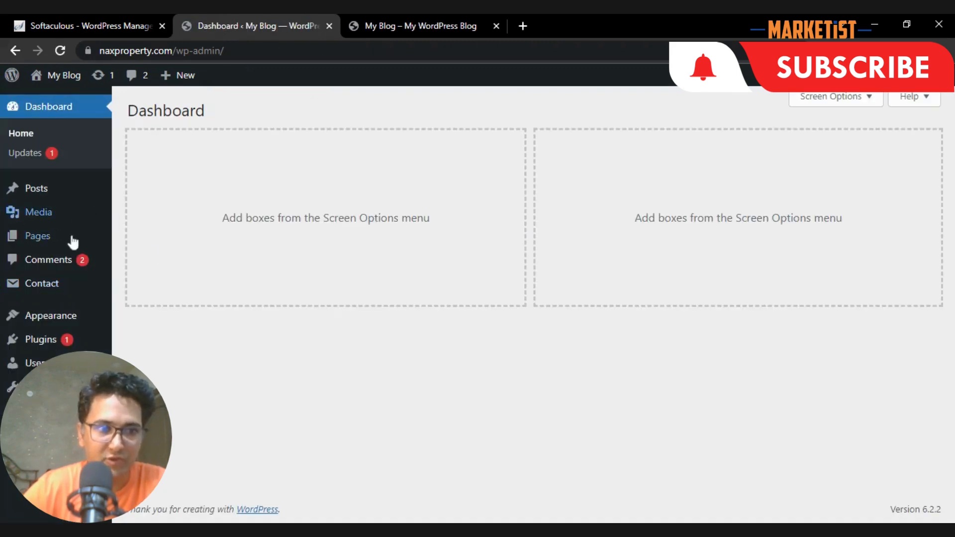
mouse_move(70, 319)
click(147, 300)
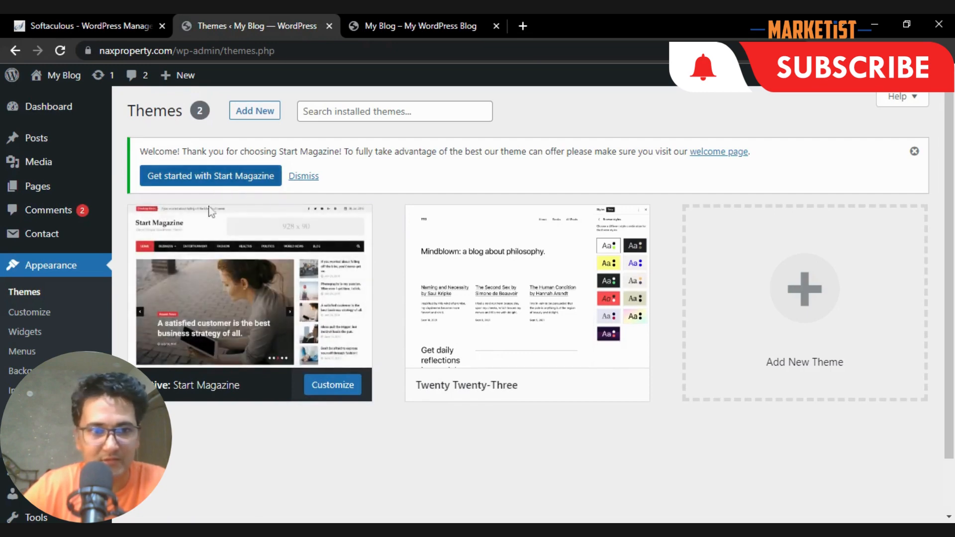
click(235, 294)
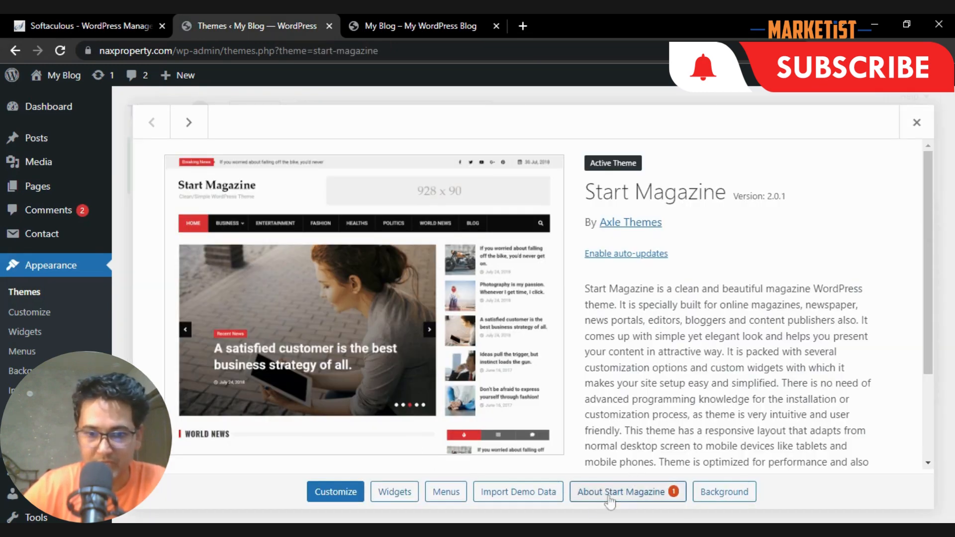
click(917, 122)
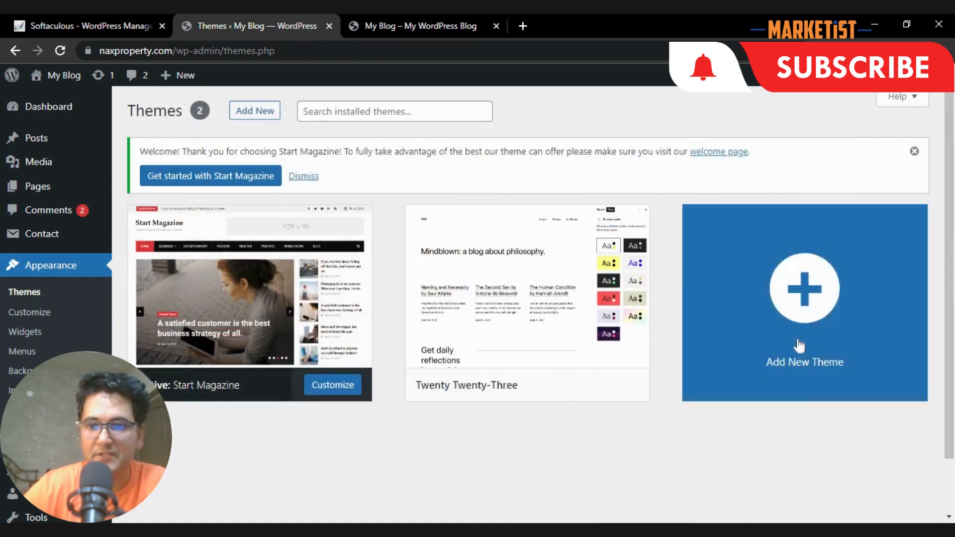
- Open the Start Magazine welcome page from the themes notice and review its getting-started sections
click(183, 185)
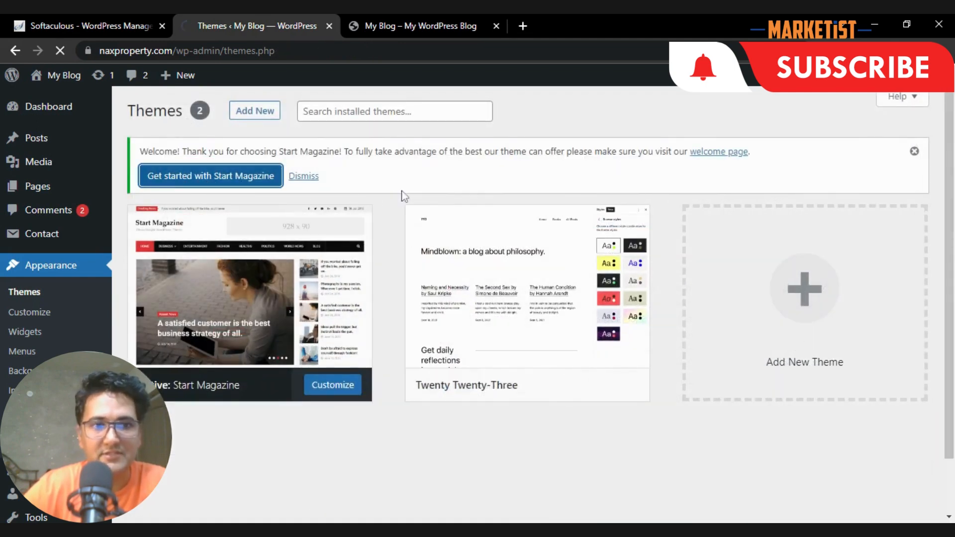
scroll(336, 170, down, 2)
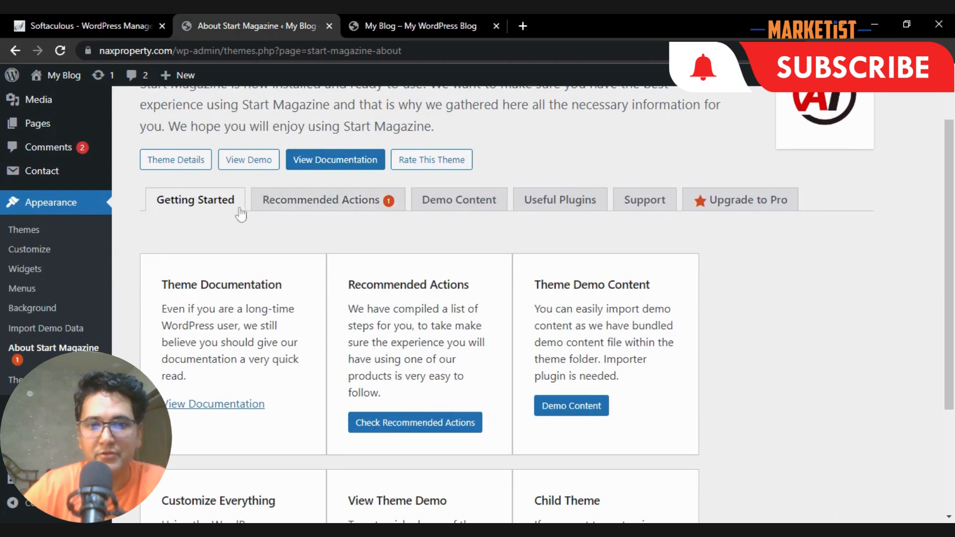
scroll(580, 259, down, 3)
scroll(580, 259, up, 2)
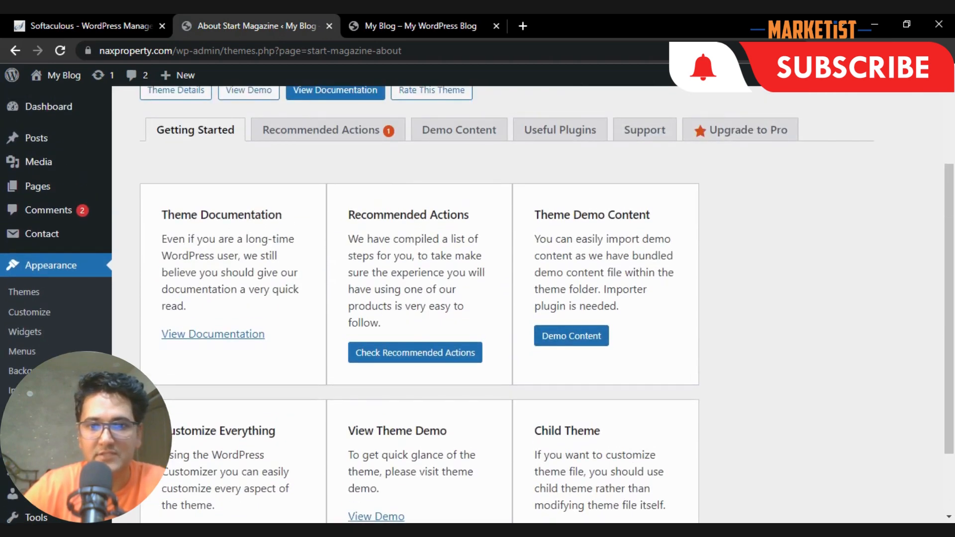
scroll(345, 226, down, 2)
scroll(346, 225, up, 3)
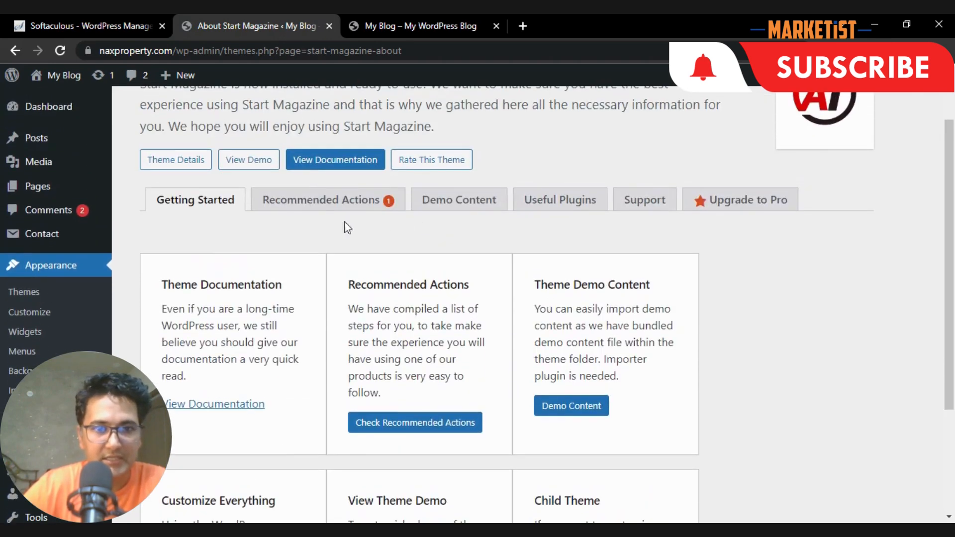
- Open the theme's recommended actions and read the advice on setting a static front page
click(319, 204)
scroll(298, 244, down, 2)
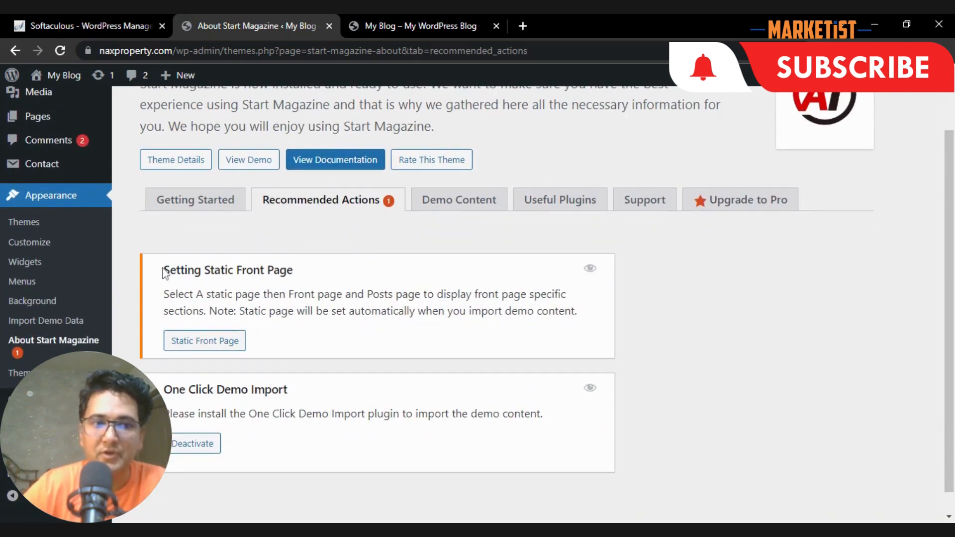
drag(164, 273, 582, 318)
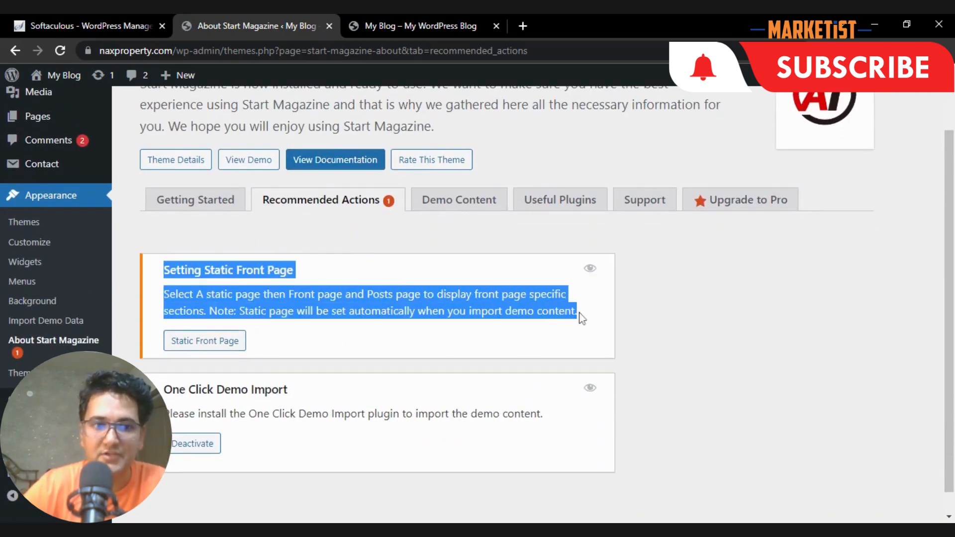
click(214, 285)
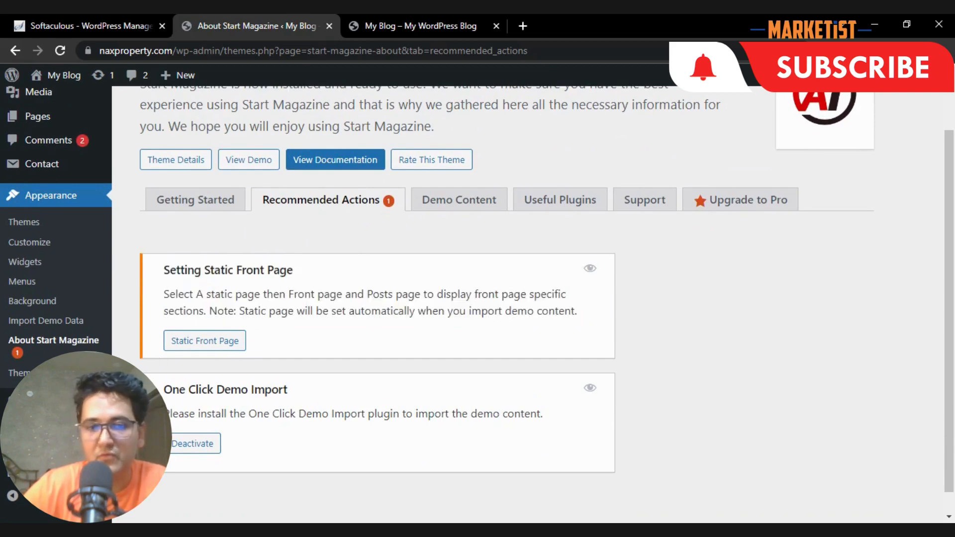
- Set the homepage to display a static page, choose Sample Page as the homepage, and publish the change
click(203, 342)
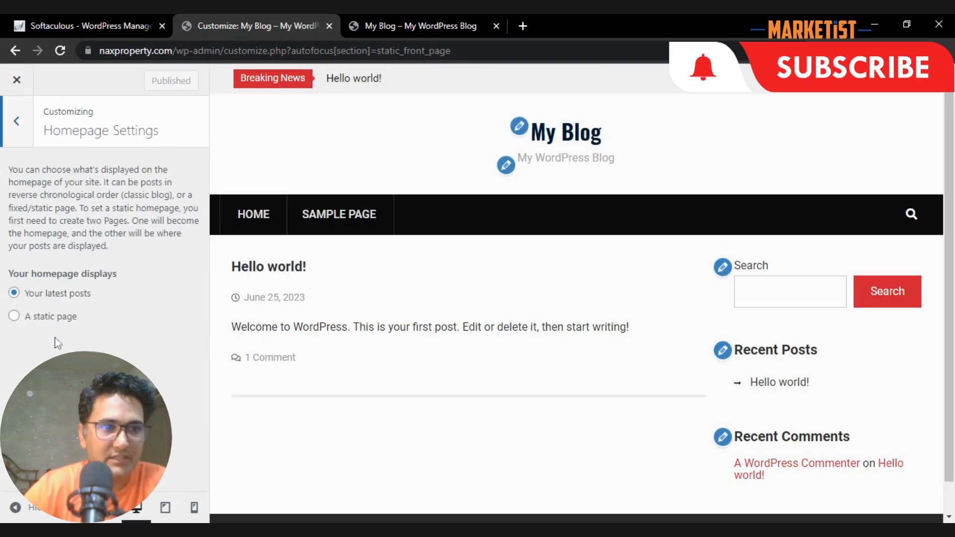
click(40, 321)
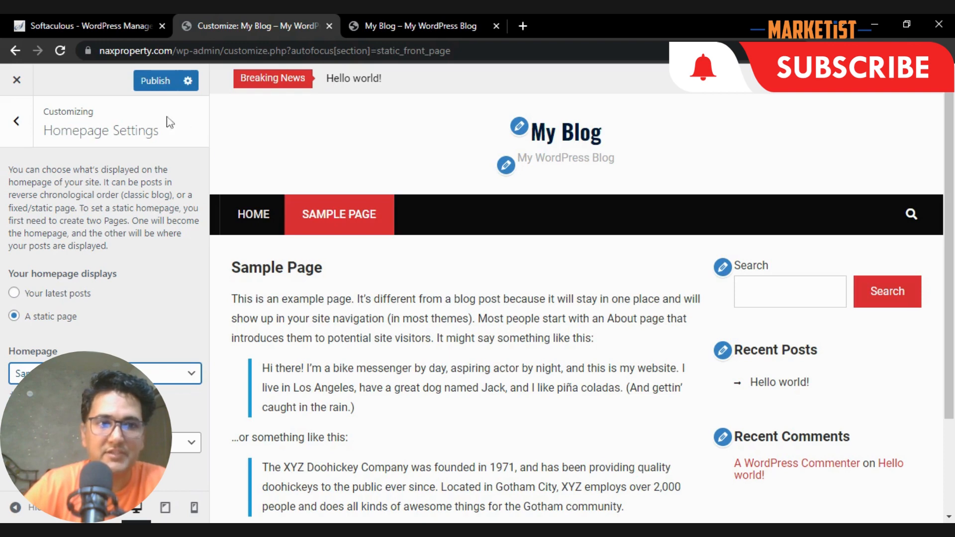
click(156, 82)
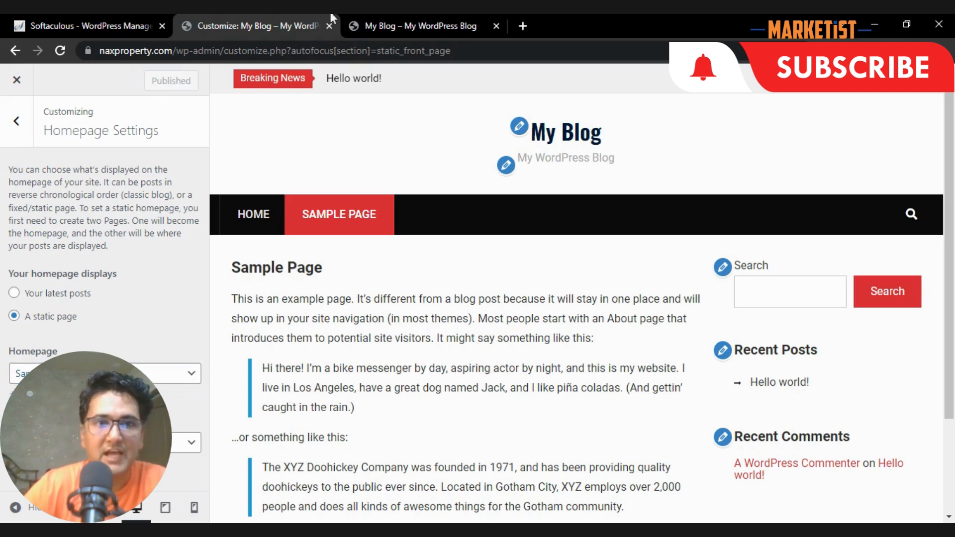
- Reload the live blog in its own browser tab to check the homepage, and return to the customizer
click(365, 28)
click(60, 50)
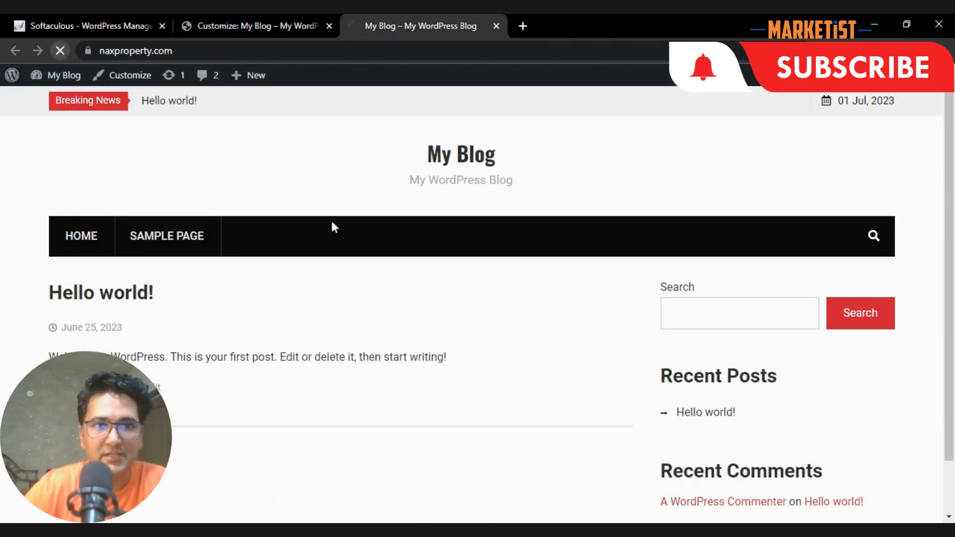
scroll(328, 226, down, 2)
scroll(326, 171, up, 2)
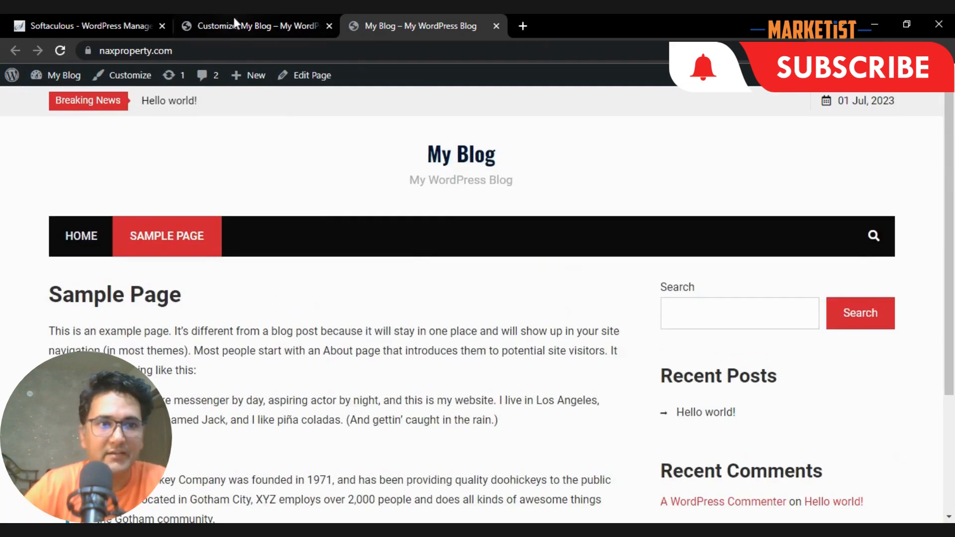
click(235, 22)
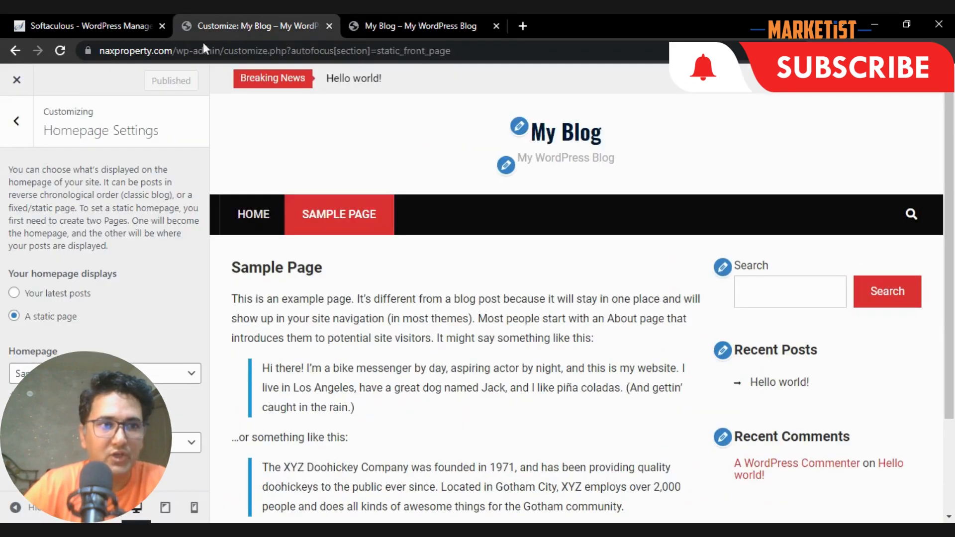
- Close the customizer and read the theme's demo content instructions on the Start Magazine page
click(17, 87)
scroll(286, 262, down, 3)
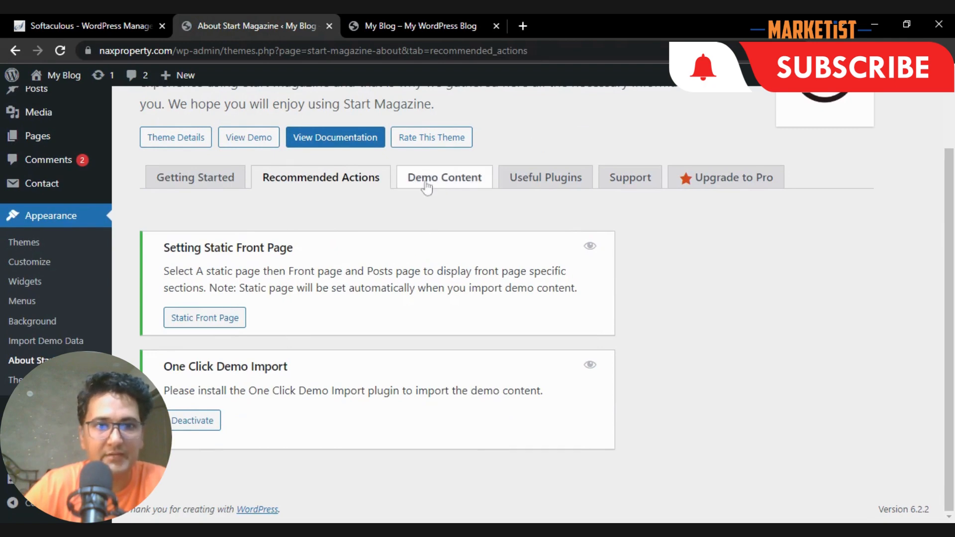
scroll(318, 215, up, 2)
click(430, 249)
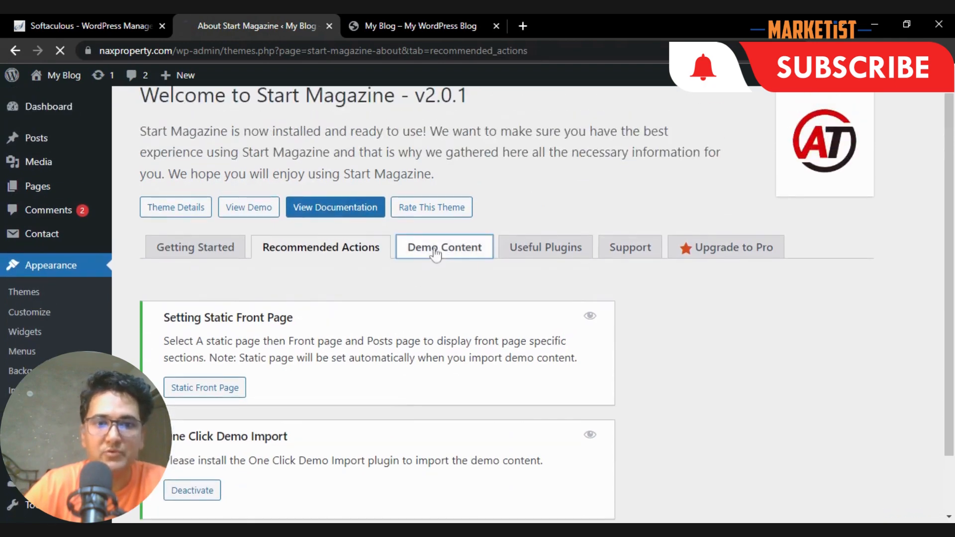
scroll(351, 287, down, 1)
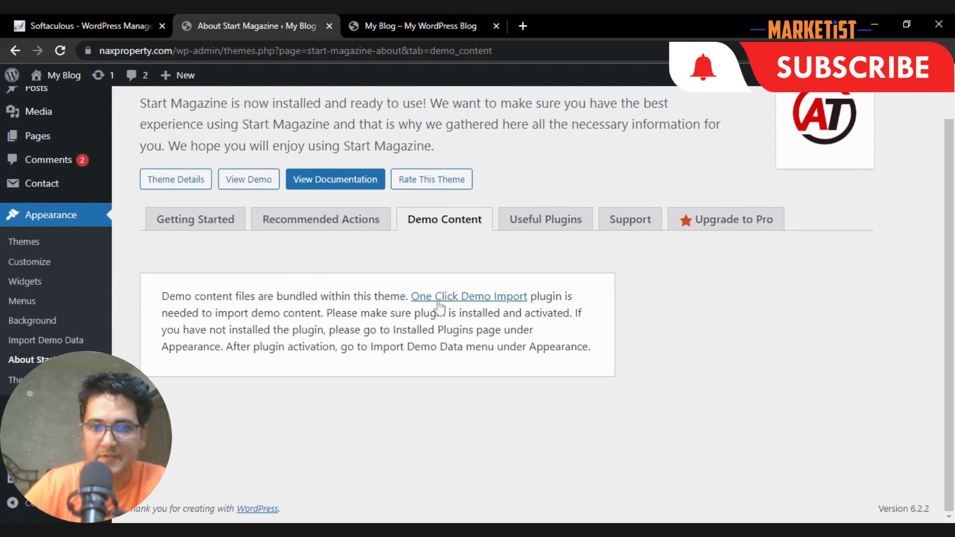
- Revisit the demo content instructions from Getting Started, open the linked One Click Demo Import plugin page, and return to the admin tab
click(195, 220)
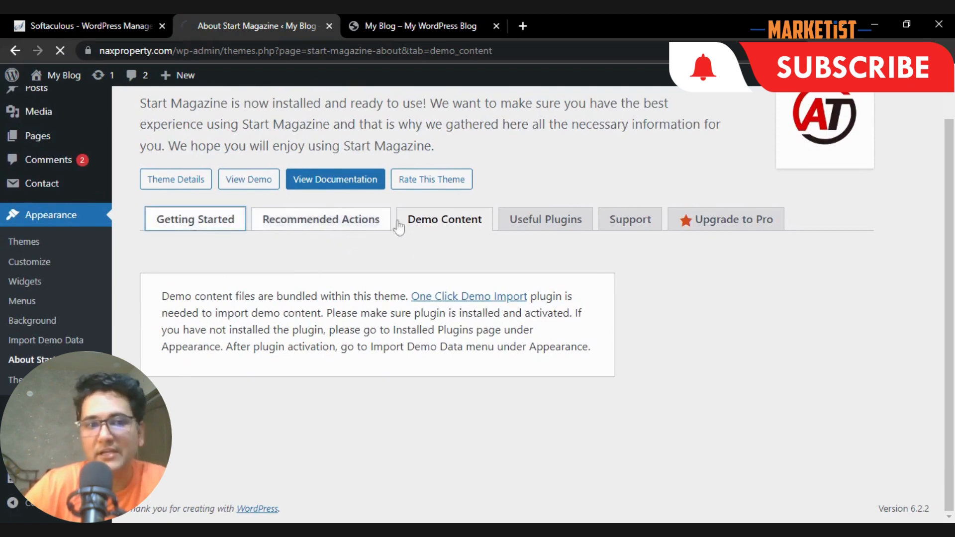
scroll(419, 213, down, 1)
scroll(419, 213, down, 4)
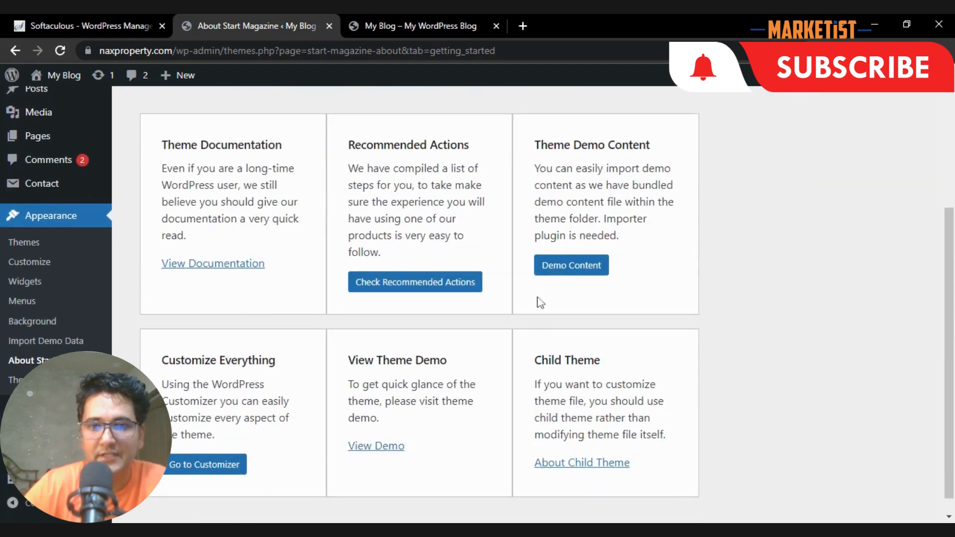
click(554, 279)
scroll(443, 304, down, 1)
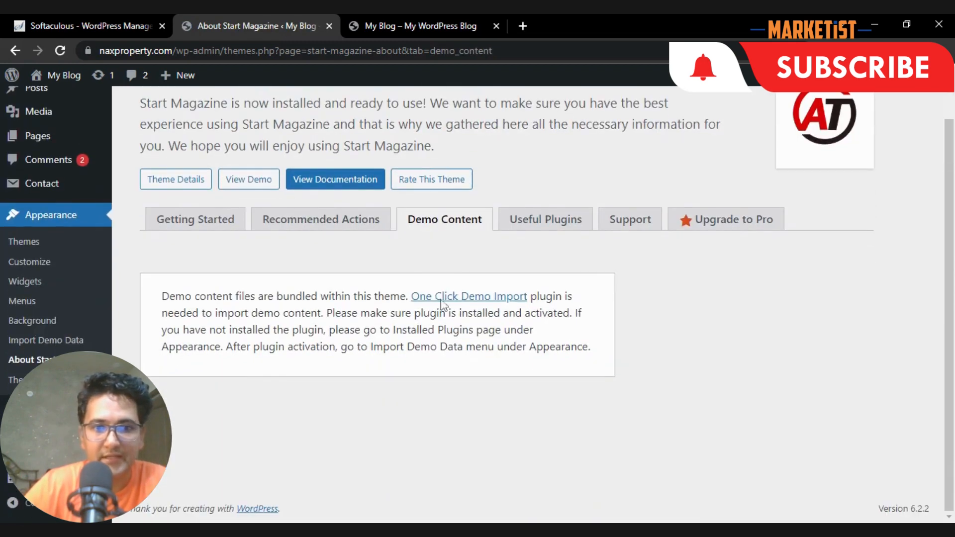
click(443, 301)
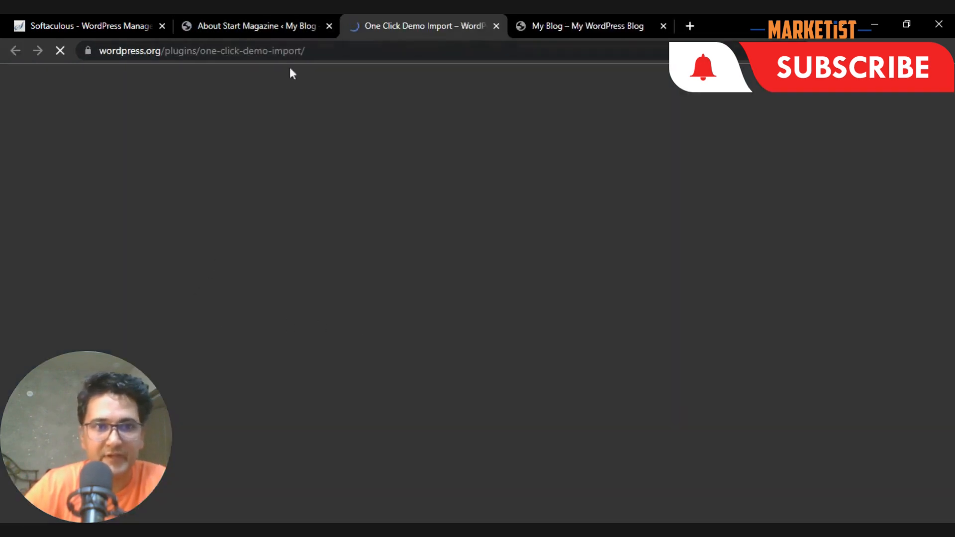
click(249, 26)
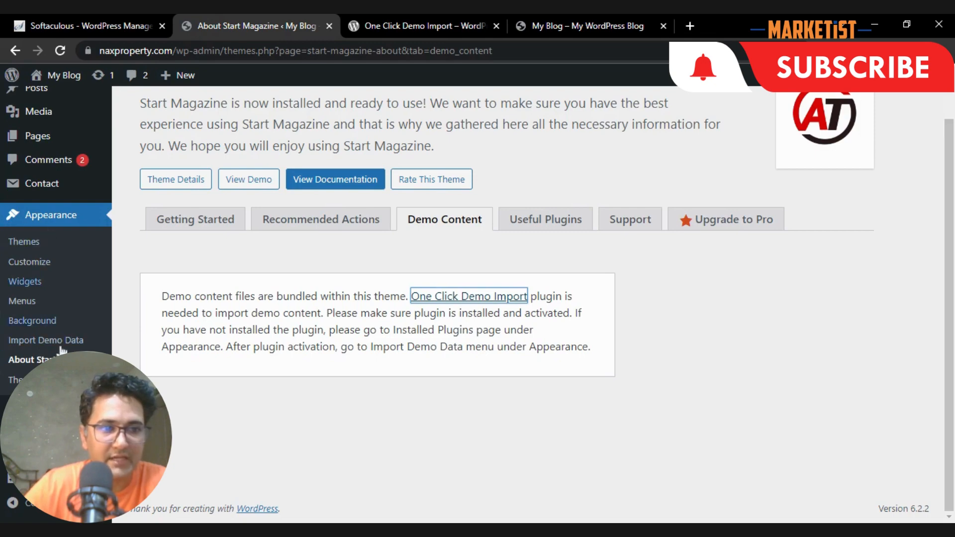
- Import the Start Magazine demo data with One Click Demo Import, without selecting WPForms, All in One SEO or MonsterInsights
click(31, 341)
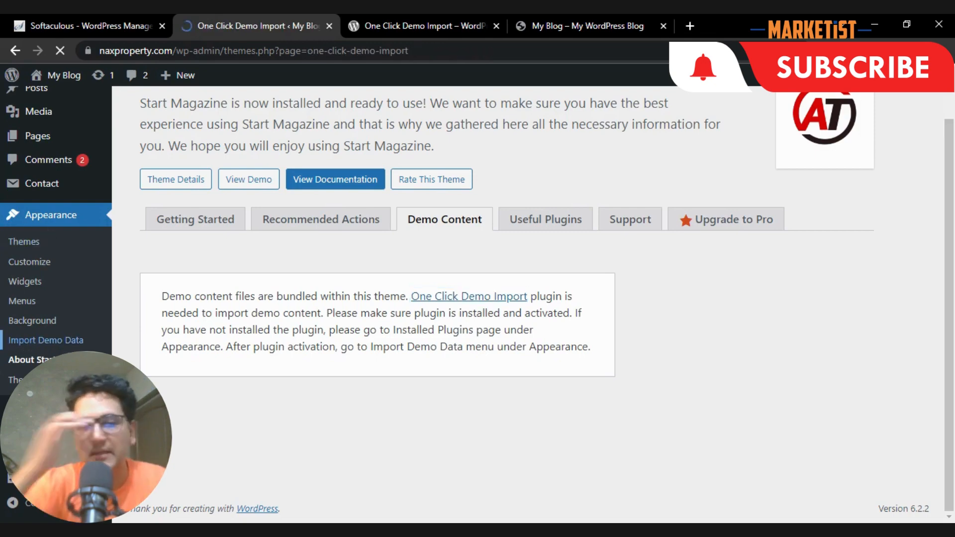
scroll(205, 327, down, 5)
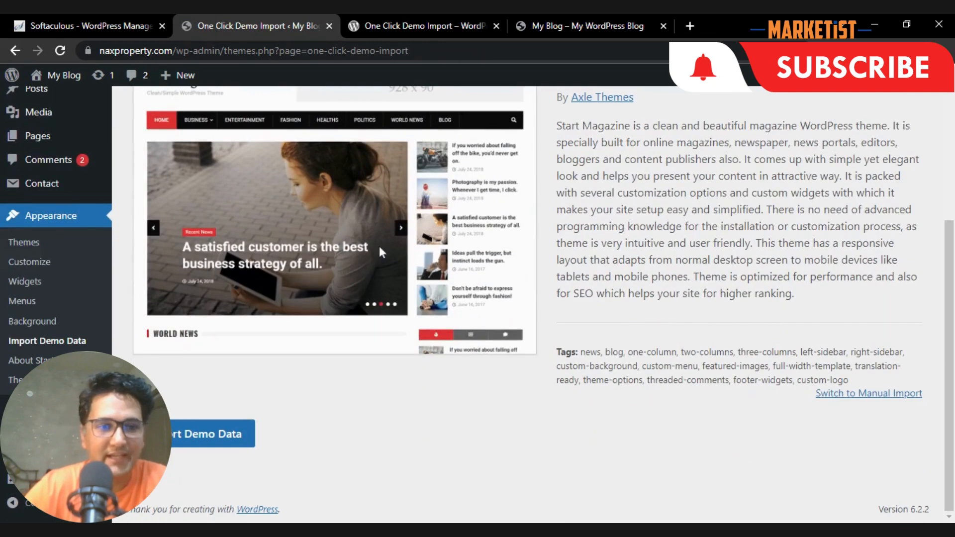
click(190, 435)
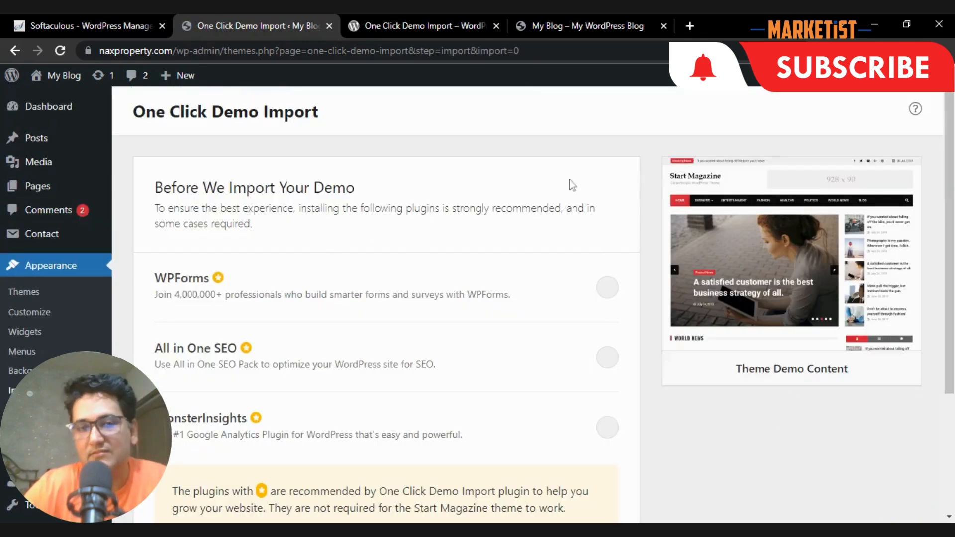
scroll(498, 231, down, 3)
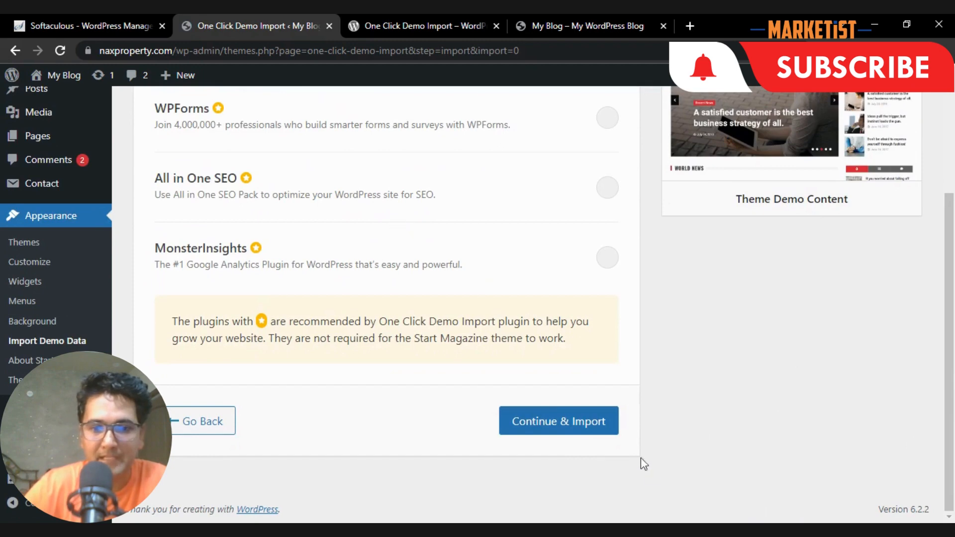
click(560, 423)
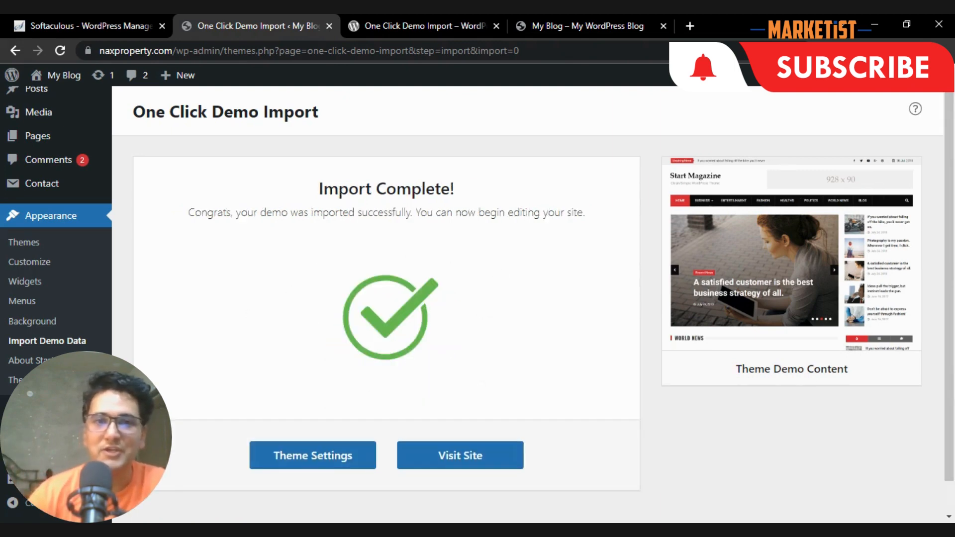
- Visit the site from the import completion page and look over its homepage
scroll(377, 295, down, 1)
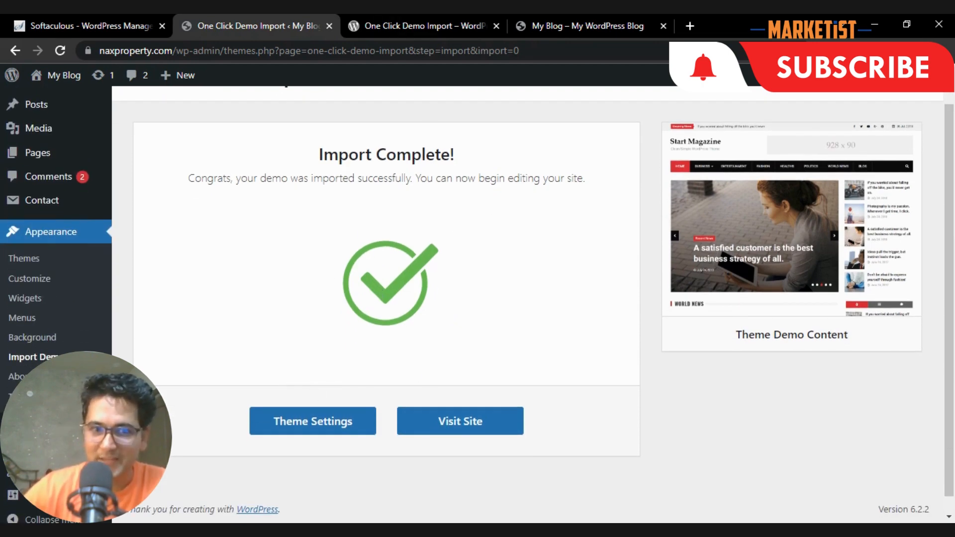
drag(319, 155, 483, 175)
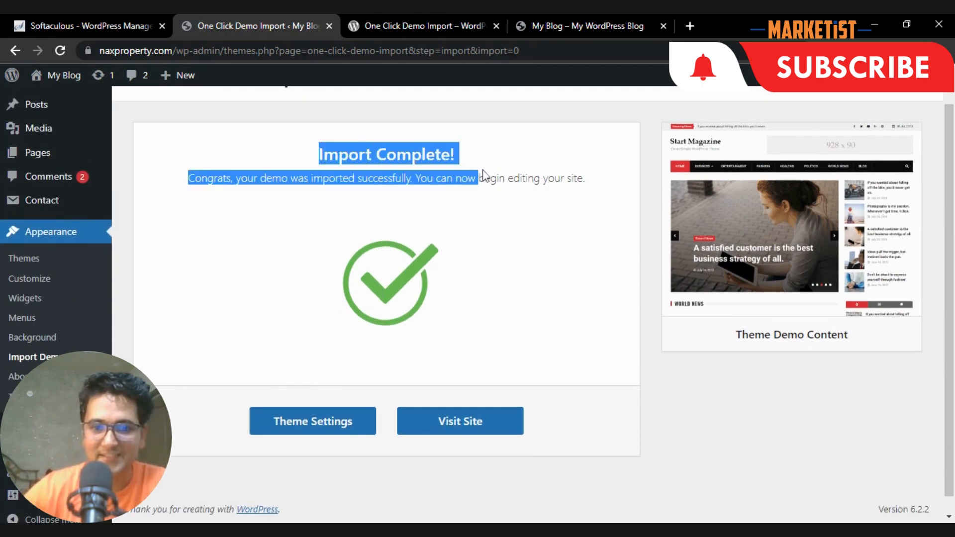
click(479, 425)
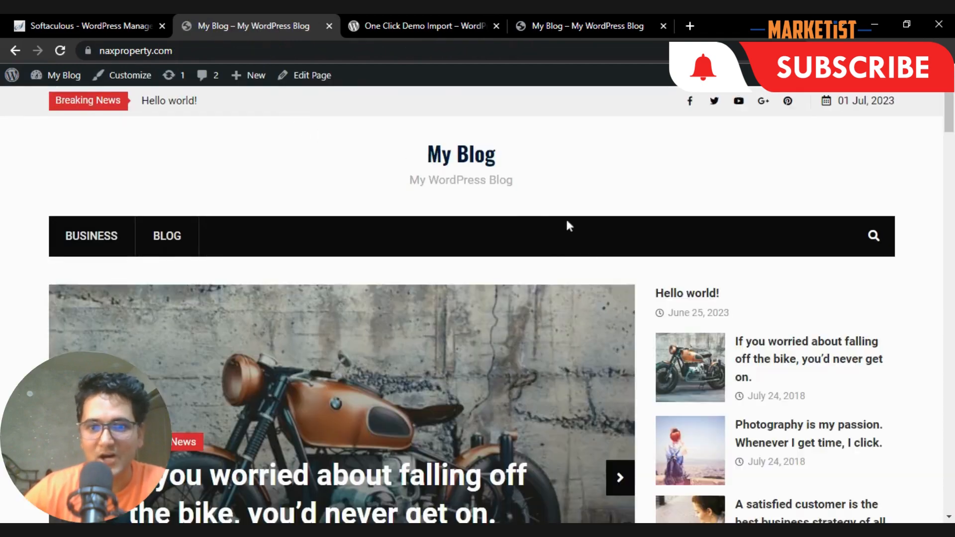
scroll(565, 217, down, 4)
- Compare the old Sample Page homepage in the other blog tab with the newly imported homepage, including its slider and news sections
click(564, 26)
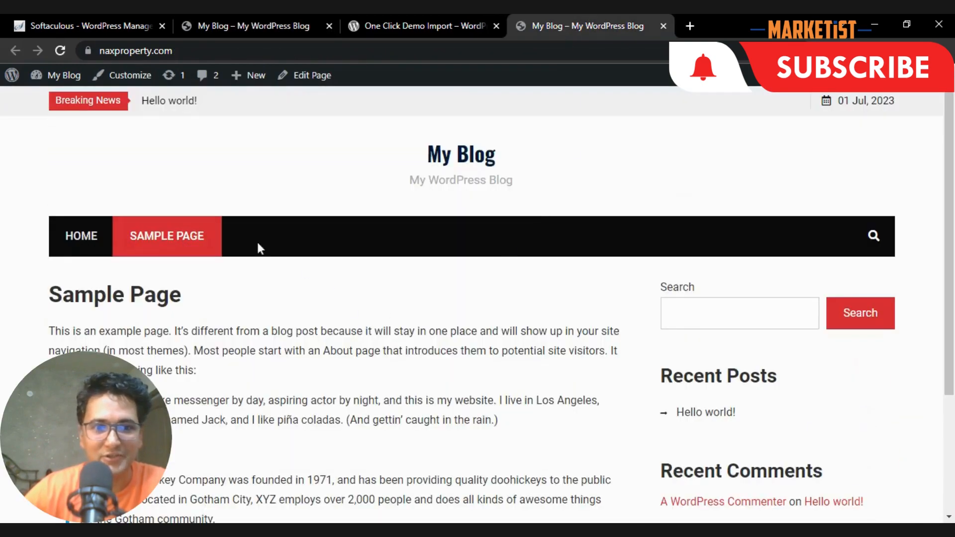
scroll(258, 243, down, 3)
scroll(473, 298, up, 3)
scroll(473, 300, down, 4)
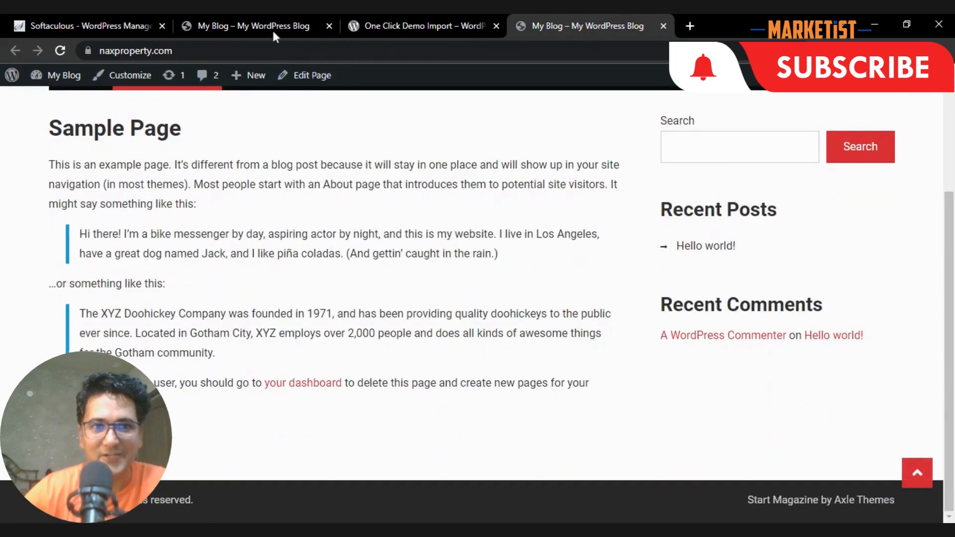
click(273, 29)
scroll(665, 240, up, 3)
scroll(253, 271, down, 5)
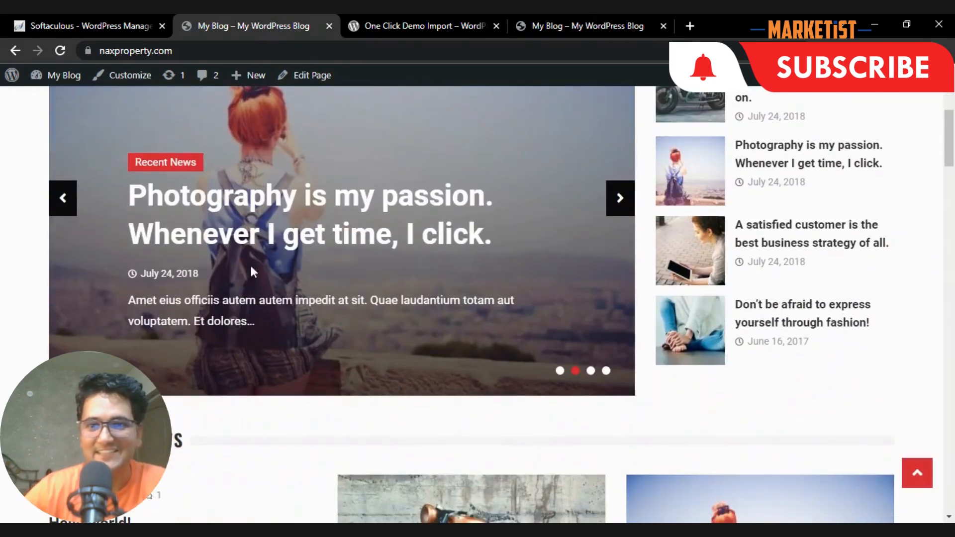
scroll(253, 271, down, 7)
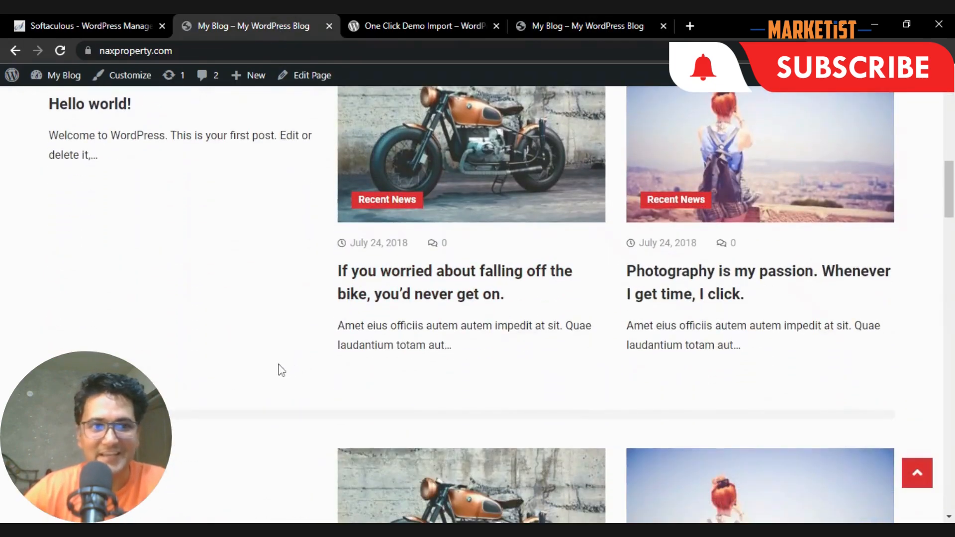
scroll(279, 365, up, 10)
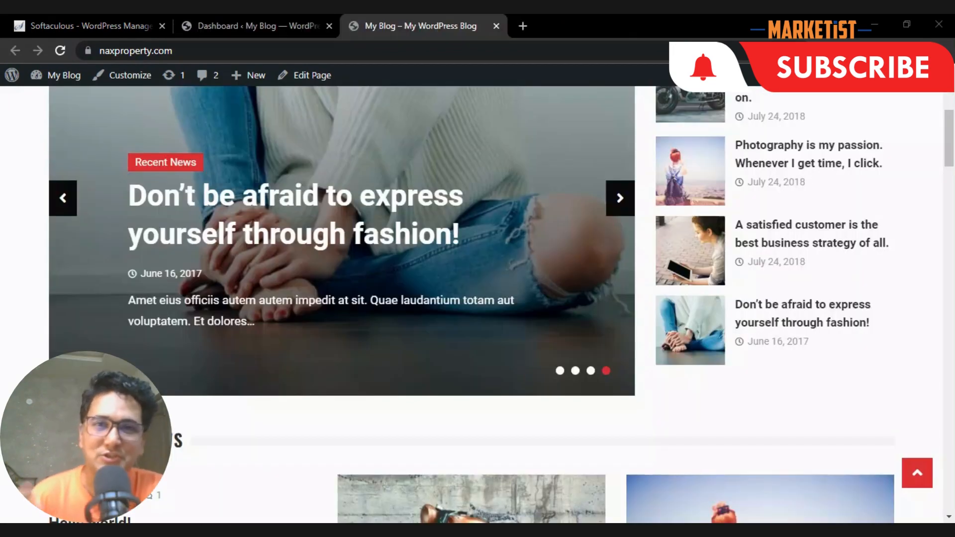